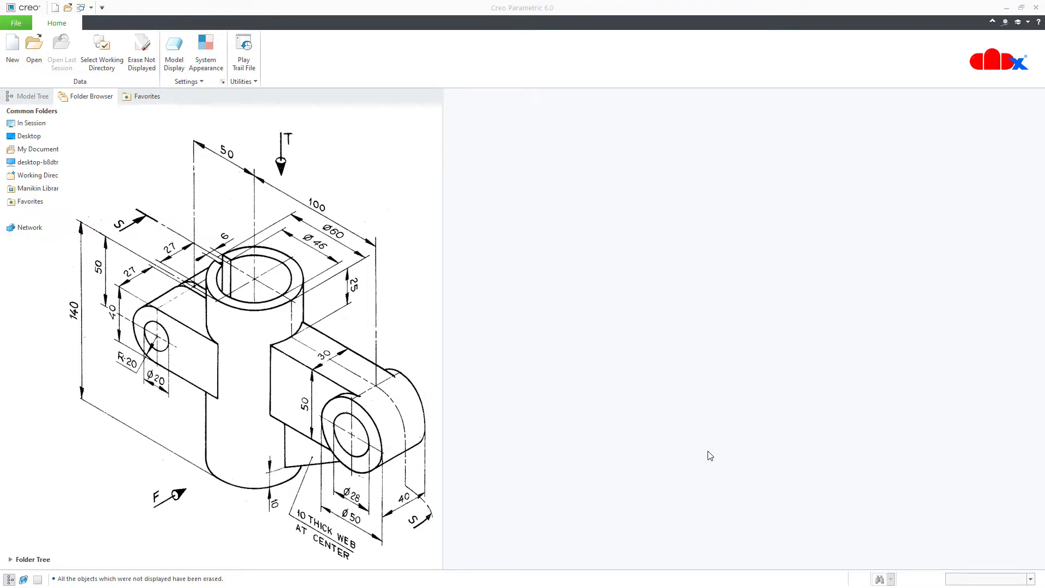
Create a new solid part from the default template and start an extrusion sketch on the TOP plane.
{"action": "left_click", "coordinate": [12, 51]}
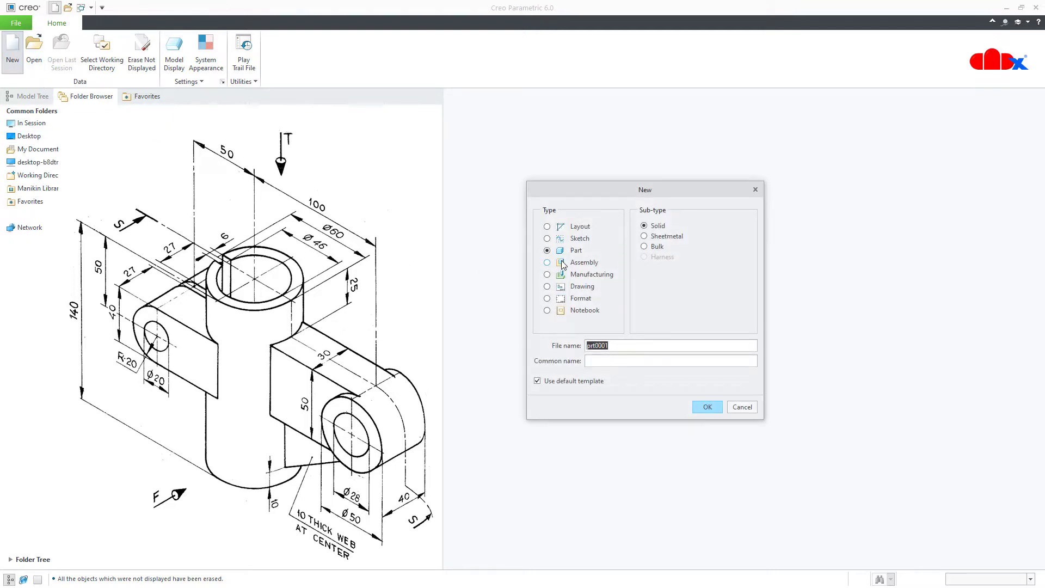
{"action": "left_click", "coordinate": [706, 408]}
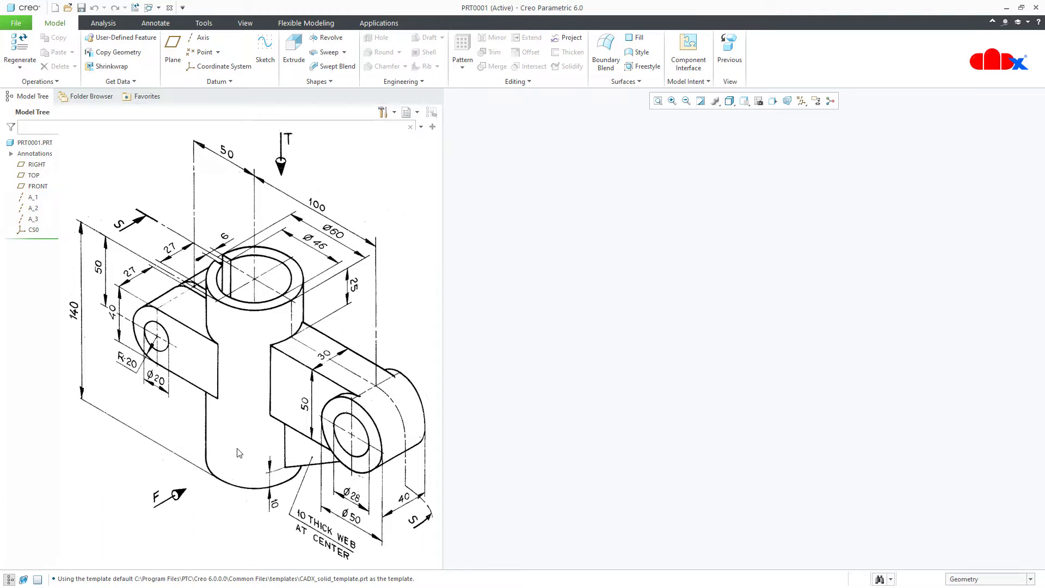
{"action": "left_click", "coordinate": [293, 48]}
{"action": "left_click", "coordinate": [33, 175]}
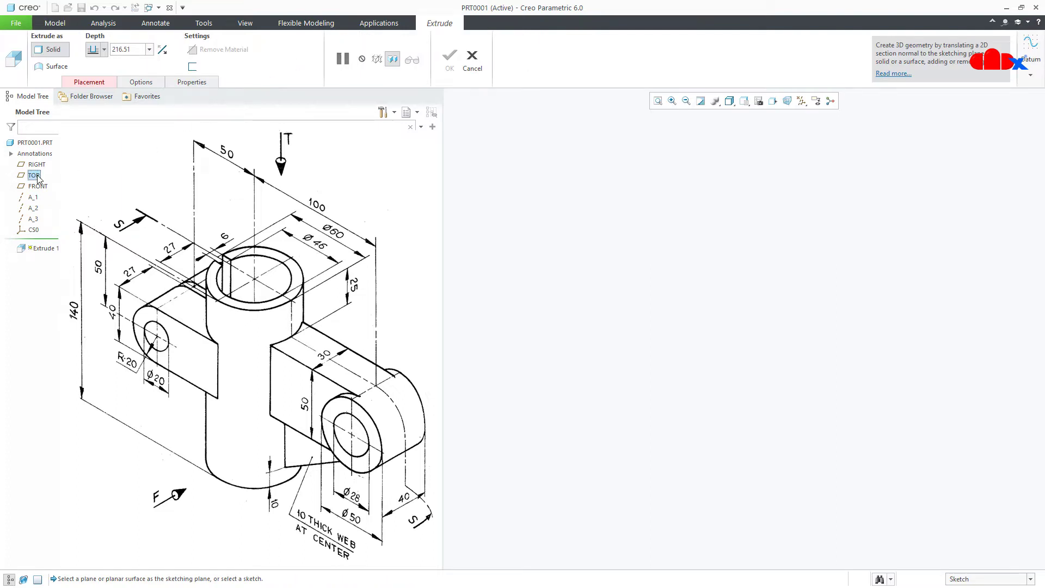
Sketch a circle centred on the origin with a diameter of 60 and finish the sketch.
{"action": "right_click", "coordinate": [571, 431]}
{"action": "left_click", "coordinate": [618, 444]}
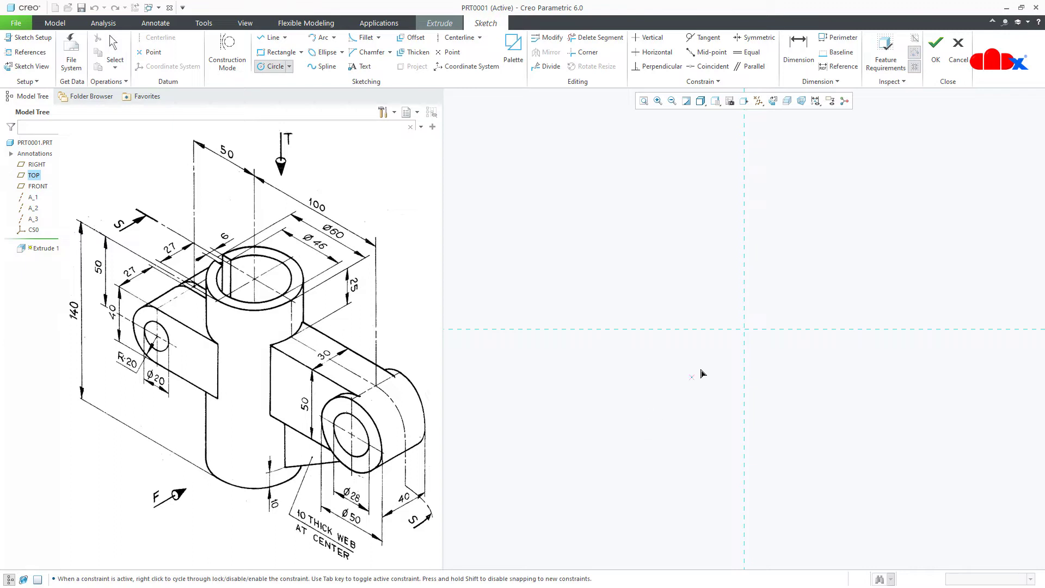
{"action": "left_click", "coordinate": [745, 330]}
{"action": "left_click", "coordinate": [721, 385]}
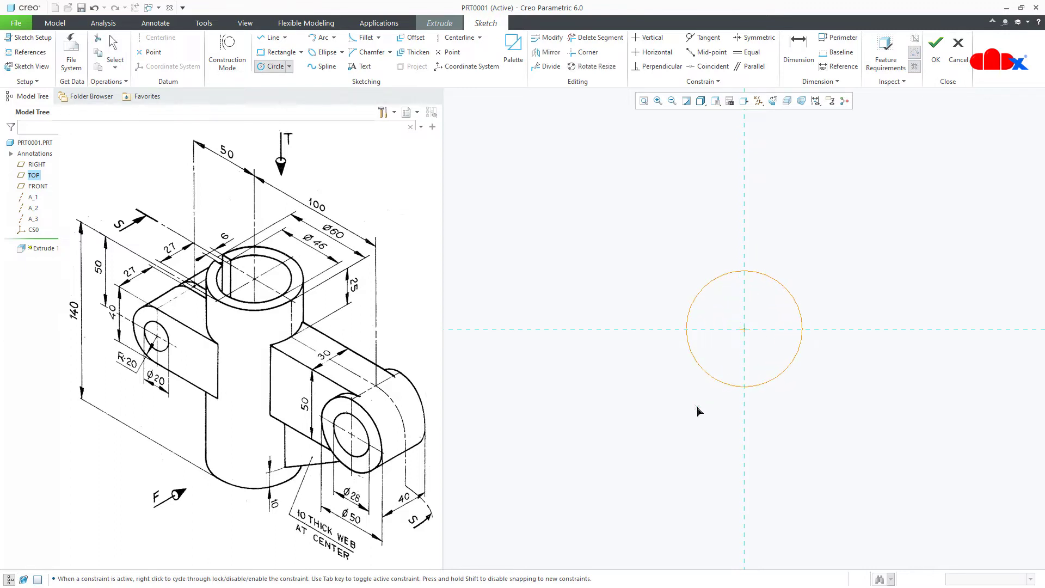
{"action": "middle_click", "coordinate": [699, 411]}
{"action": "double_click", "coordinate": [658, 274]}
{"action": "type", "text": "60"}
{"action": "key", "text": "Return"}
{"action": "right_click", "coordinate": [659, 278]}
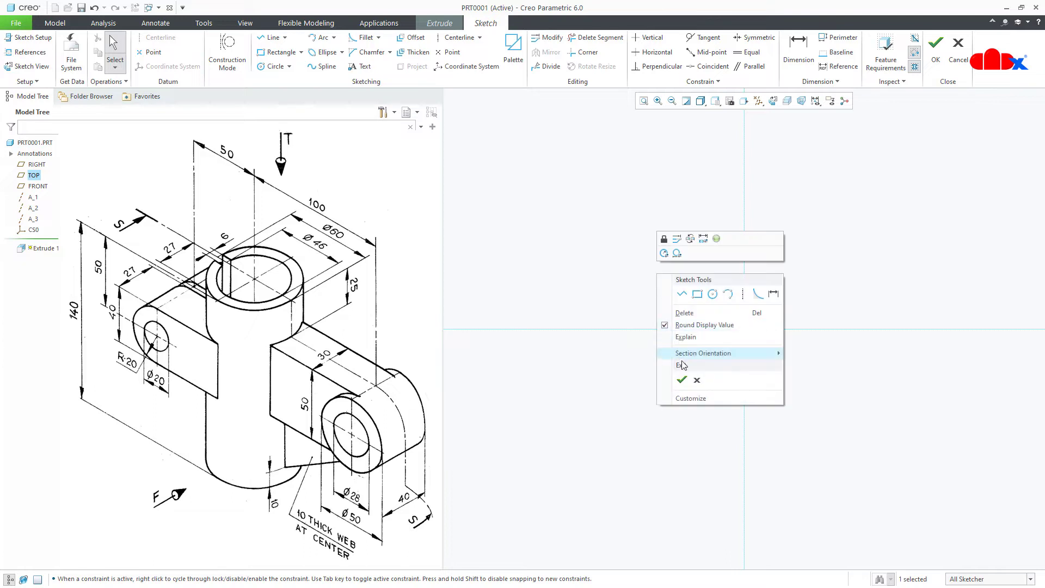
{"action": "left_click", "coordinate": [683, 380]}
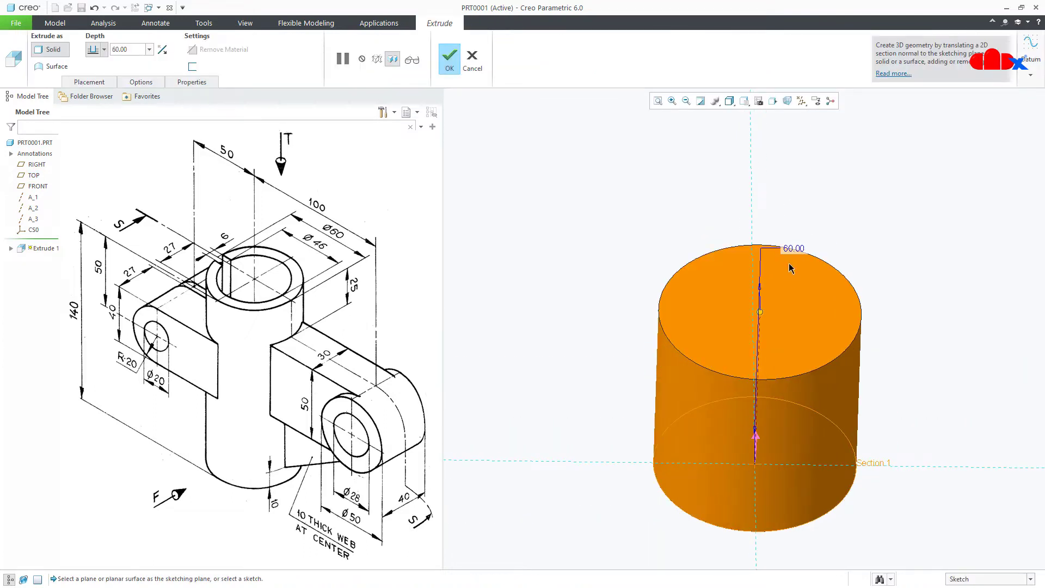
Extrude the circle as a solid to a blind depth of 50 on side 1 and 90 on side 2.
{"action": "double_click", "coordinate": [790, 247]}
{"action": "type", "text": "50"}
{"action": "key", "text": "Return"}
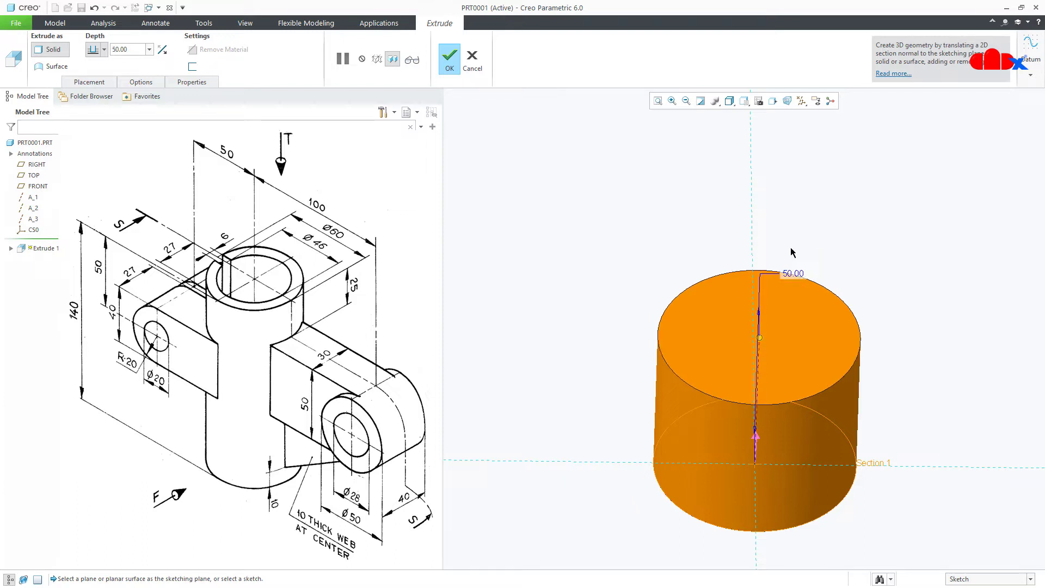
{"action": "left_click", "coordinate": [147, 85]}
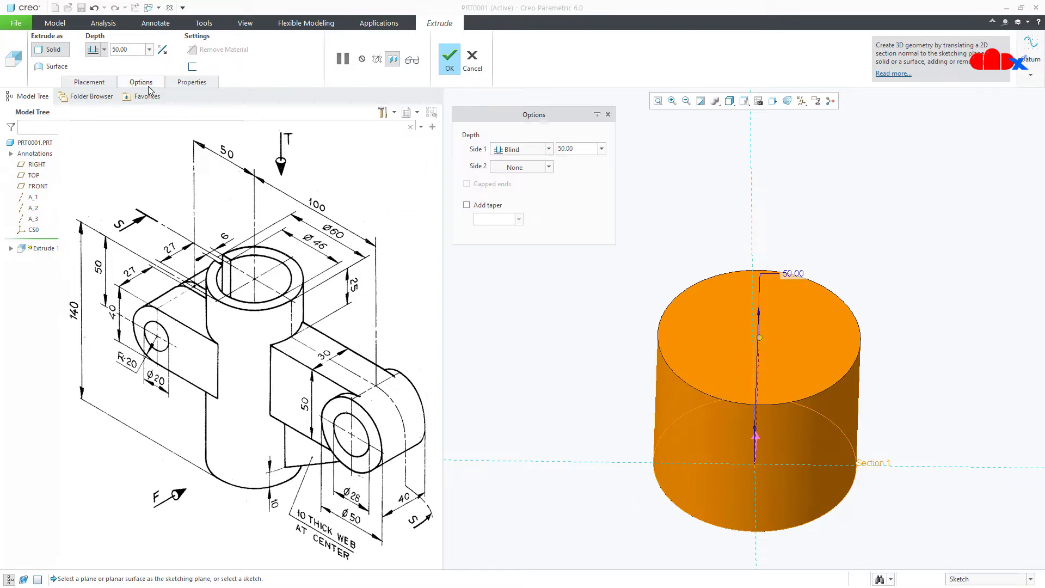
{"action": "left_click", "coordinate": [515, 167]}
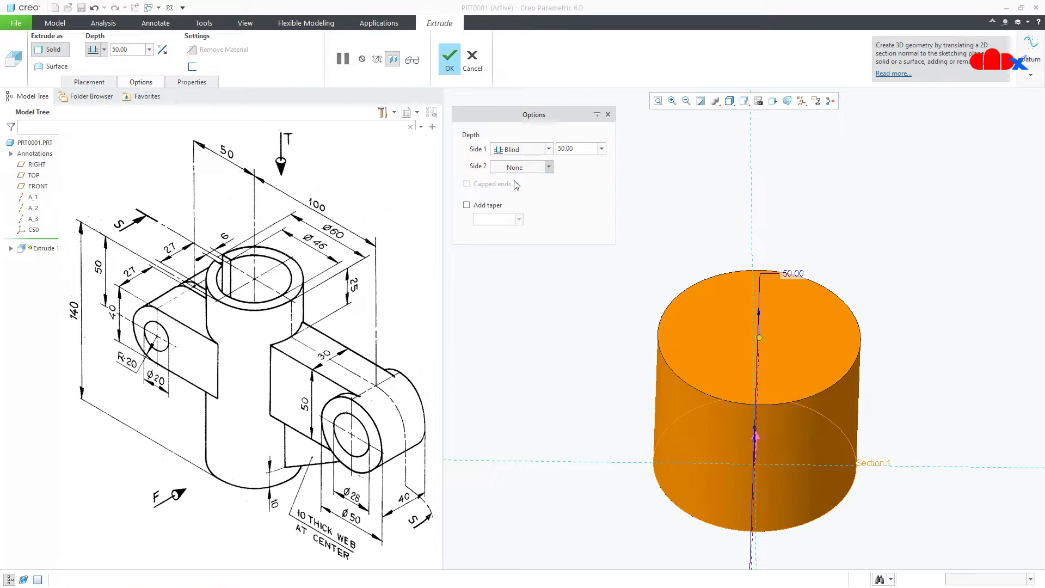
{"action": "left_click", "coordinate": [515, 180]}
{"action": "double_click", "coordinate": [579, 169]}
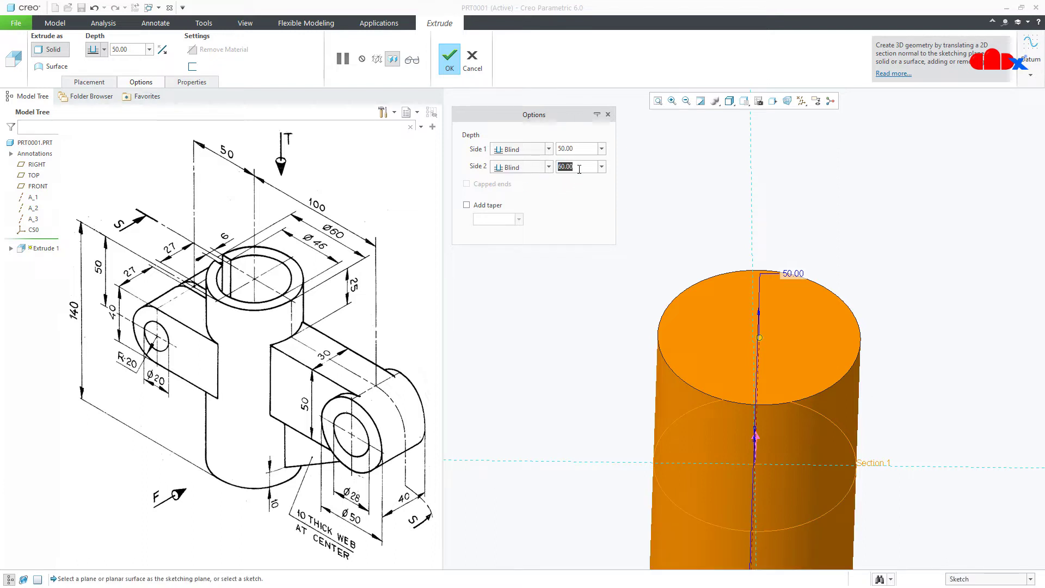
{"action": "type", "text": "90"}
{"action": "key", "text": "Return"}
{"action": "left_click", "coordinate": [450, 59]}
{"action": "key", "text": "ctrl+d"}
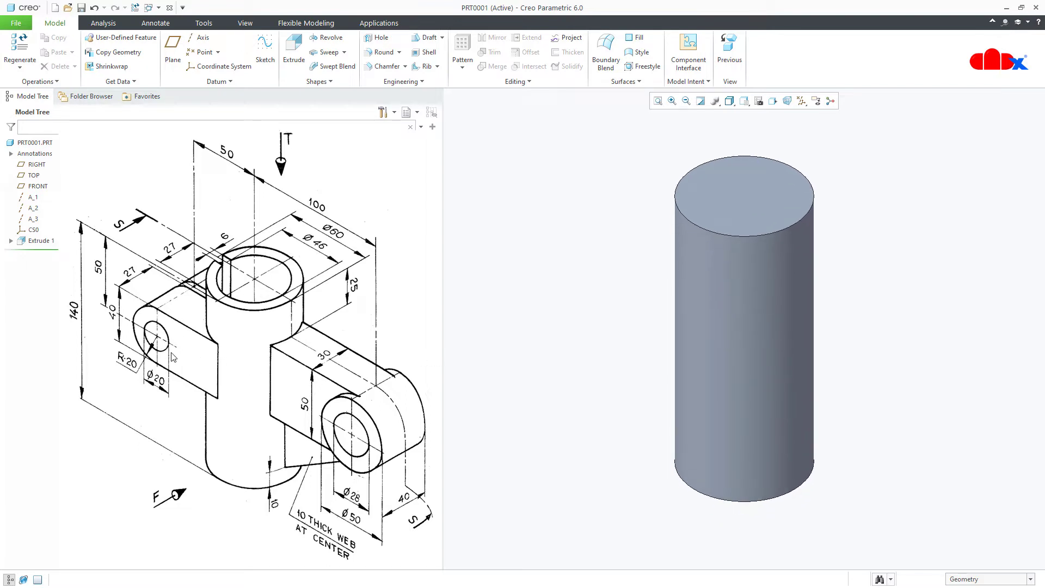
Start an extrusion sketch on the FRONT plane with a circle of about 44 diameter on the horizontal reference, about 81 left of the cylinder axis.
{"action": "left_click", "coordinate": [294, 54]}
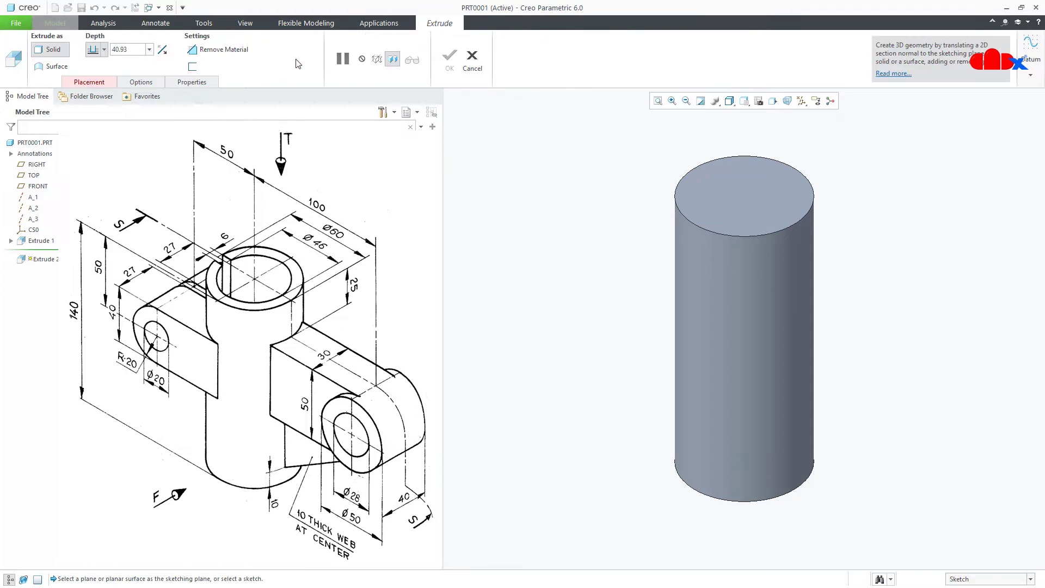
{"action": "left_click", "coordinate": [41, 186]}
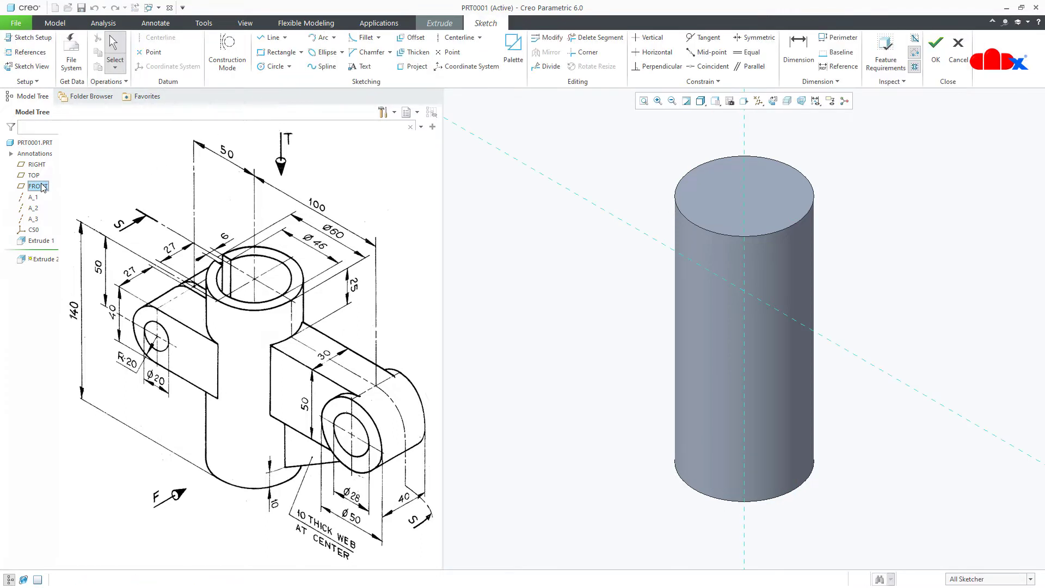
{"action": "right_click", "coordinate": [486, 341]}
{"action": "left_click", "coordinate": [540, 358]}
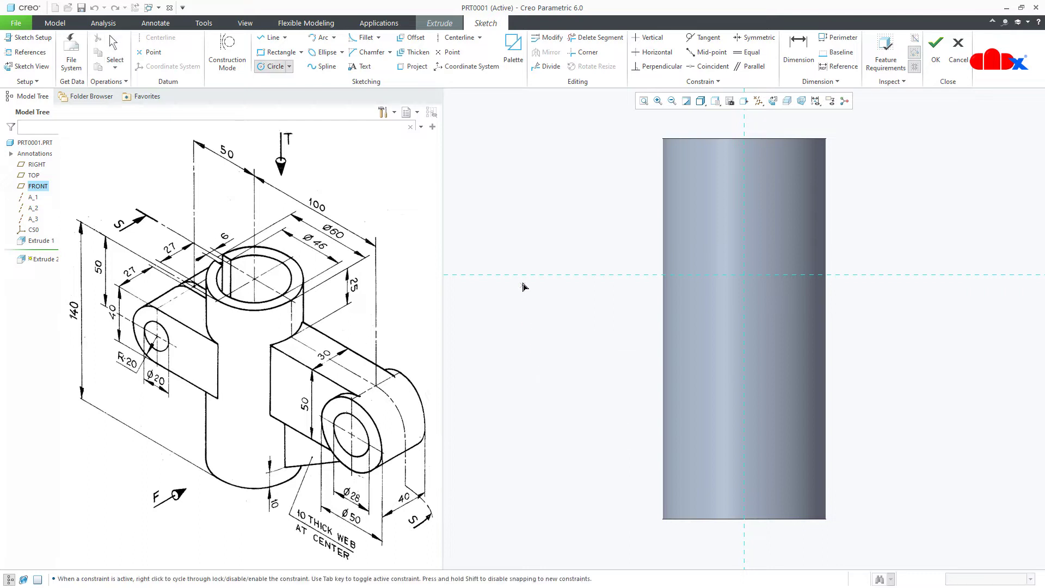
{"action": "left_click", "coordinate": [524, 274]}
{"action": "left_click", "coordinate": [526, 335]}
{"action": "middle_click", "coordinate": [578, 369]}
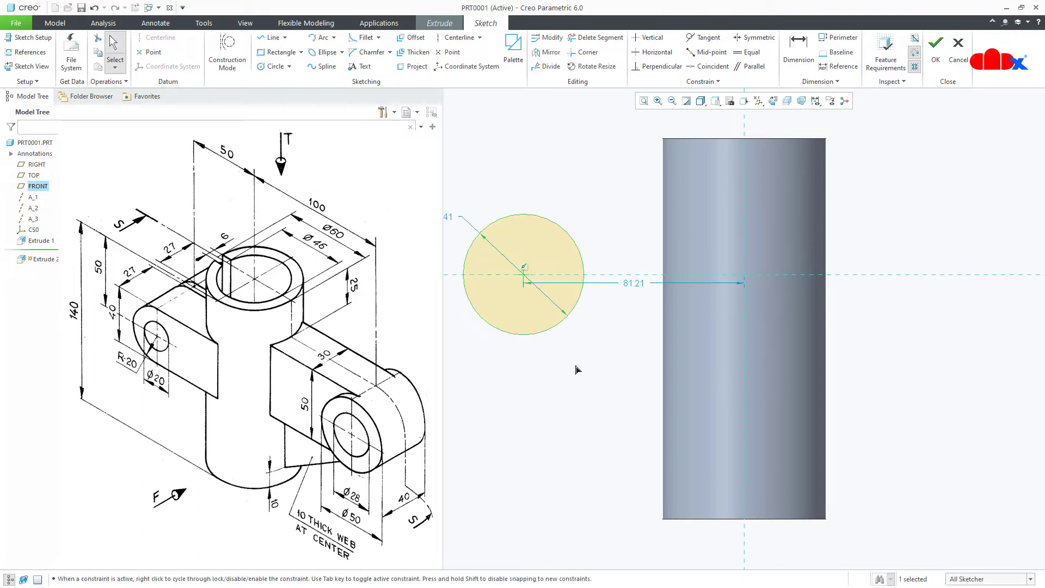
Draw horizontal tangent lines from the circle's top and bottom to the cylinder axis and close them with a vertical line.
{"action": "right_click", "coordinate": [579, 370]}
{"action": "left_click", "coordinate": [601, 384]}
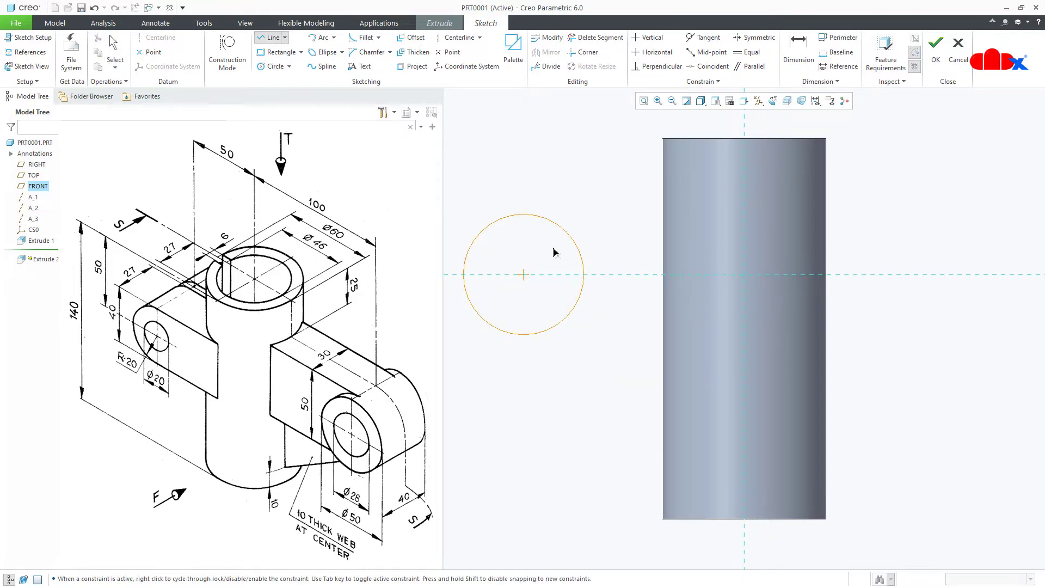
{"action": "left_click", "coordinate": [524, 215]}
{"action": "left_click", "coordinate": [744, 216]}
{"action": "middle_click", "coordinate": [729, 236]}
{"action": "left_click", "coordinate": [531, 334]}
{"action": "left_click", "coordinate": [744, 334]}
{"action": "left_click", "coordinate": [744, 214]}
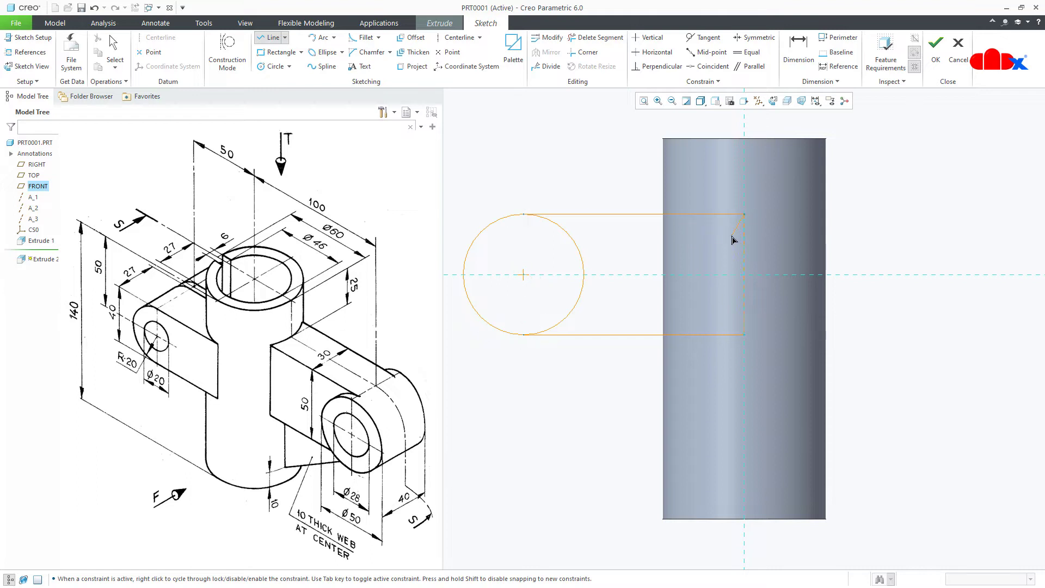
Trim away the inner half of the circle to leave a closed profile with a rounded end.
{"action": "left_click", "coordinate": [596, 37]}
{"action": "mouse_move", "coordinate": [596, 239]}
{"action": "left_mouse_down"}
{"action": "mouse_move", "coordinate": [572, 260]}
{"action": "mouse_move", "coordinate": [574, 292]}
{"action": "mouse_move", "coordinate": [592, 306]}
{"action": "left_mouse_up"}
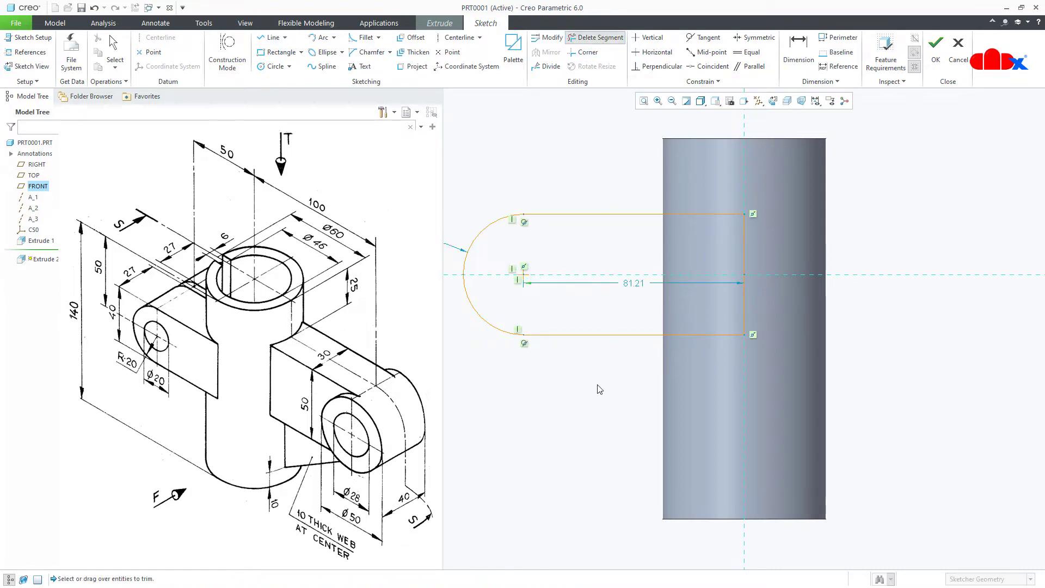
{"action": "middle_click", "coordinate": [599, 390]}
Set the profile's arc radius to 20 and its centre distance from the axis to 50, and finish the sketch.
{"action": "scroll", "coordinate": [599, 390], "scroll_direction": "up", "scroll_amount": 2}
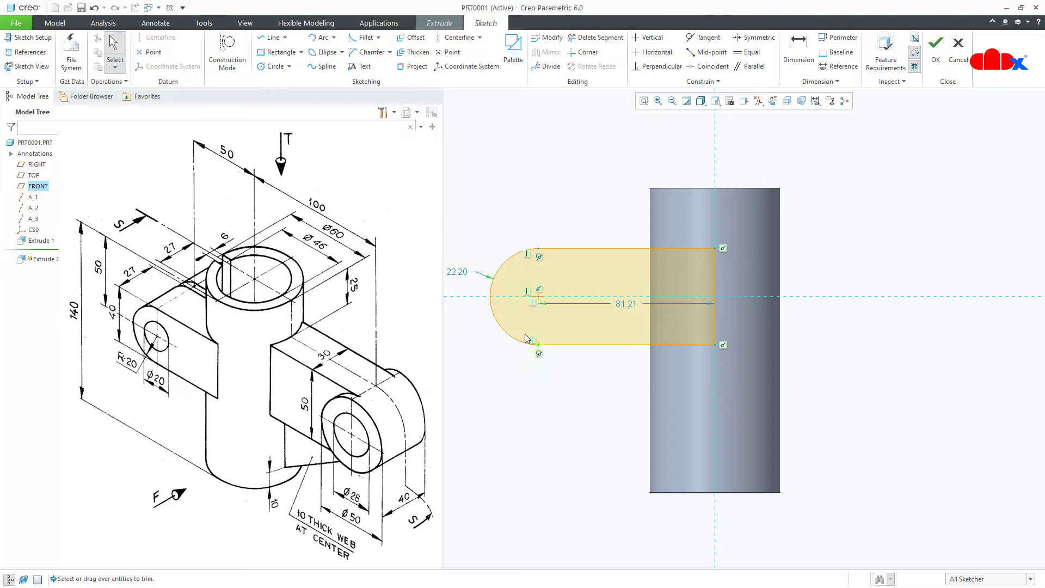
{"action": "double_click", "coordinate": [460, 277]}
{"action": "type", "text": "20"}
{"action": "key", "text": "Return"}
{"action": "double_click", "coordinate": [617, 306]}
{"action": "type", "text": "50"}
{"action": "key", "text": "Return"}
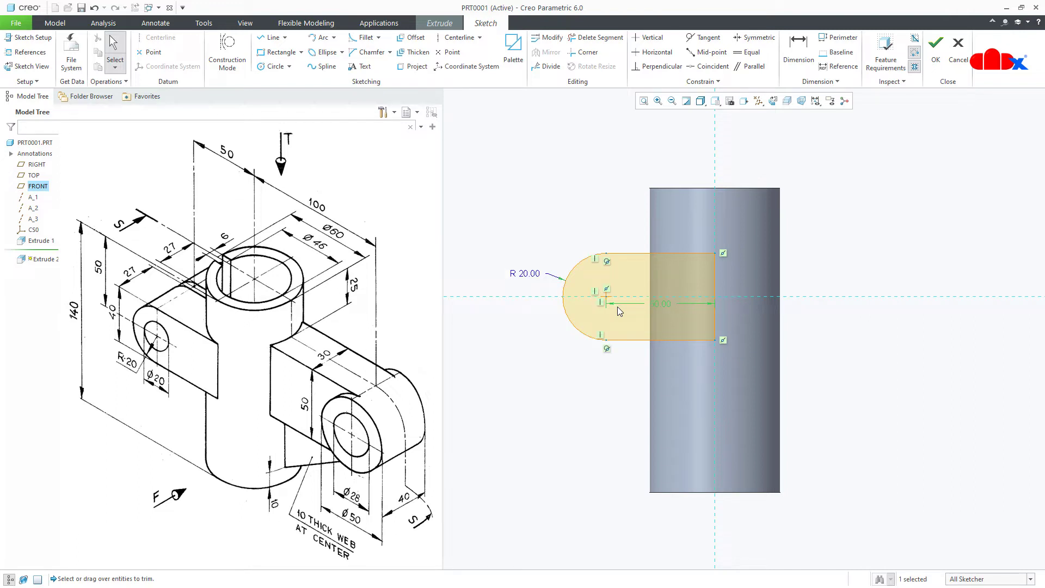
{"action": "right_click", "coordinate": [618, 306]}
{"action": "left_click", "coordinate": [642, 407]}
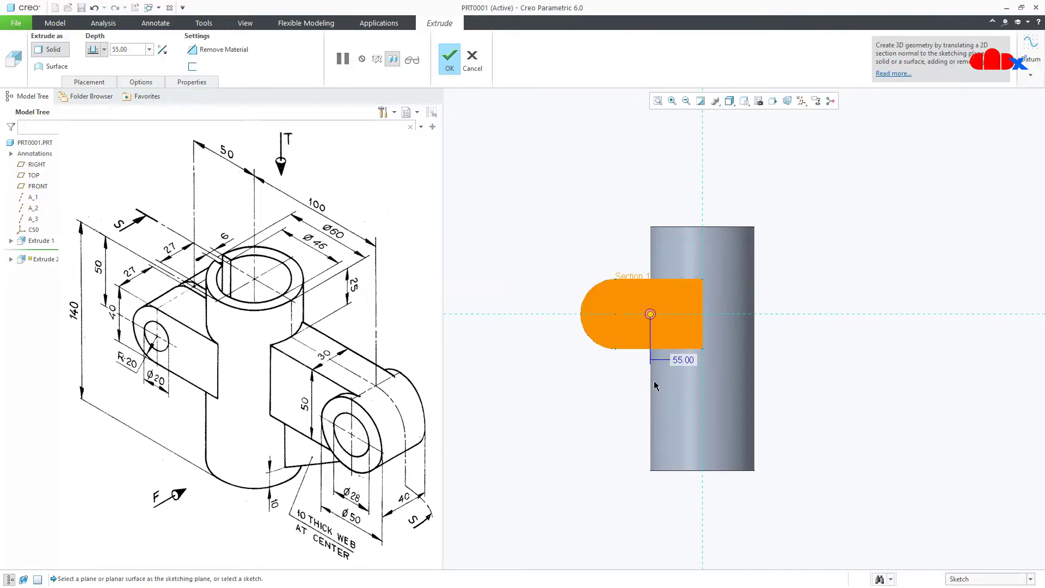
Extrude the rounded arm profile 60 deep, symmetrically about the sketch plane.
{"action": "double_click", "coordinate": [684, 373]}
{"action": "type", "text": "60"}
{"action": "key", "text": "Return"}
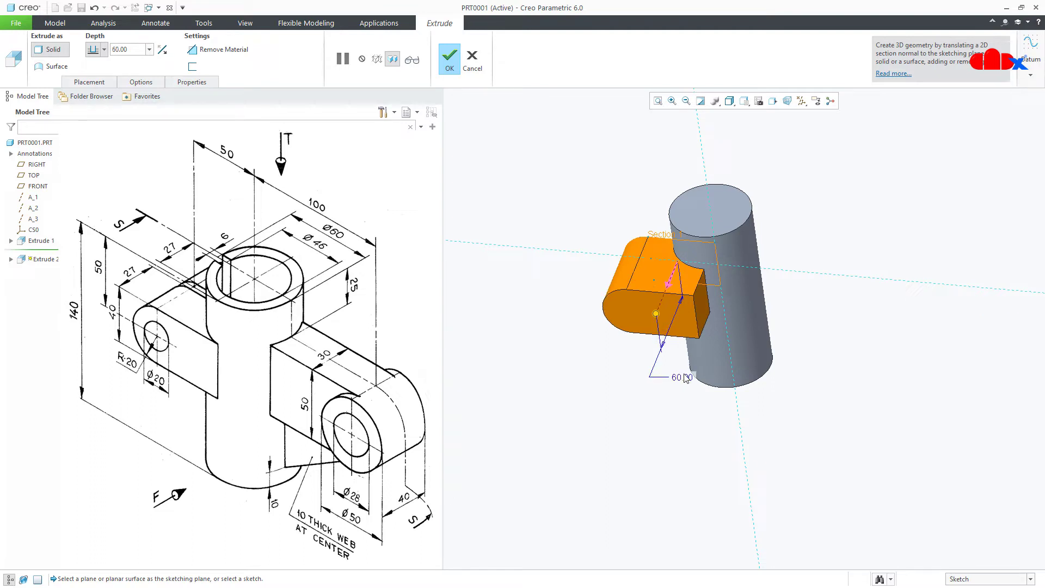
{"action": "left_click", "coordinate": [104, 50]}
{"action": "left_click", "coordinate": [94, 81]}
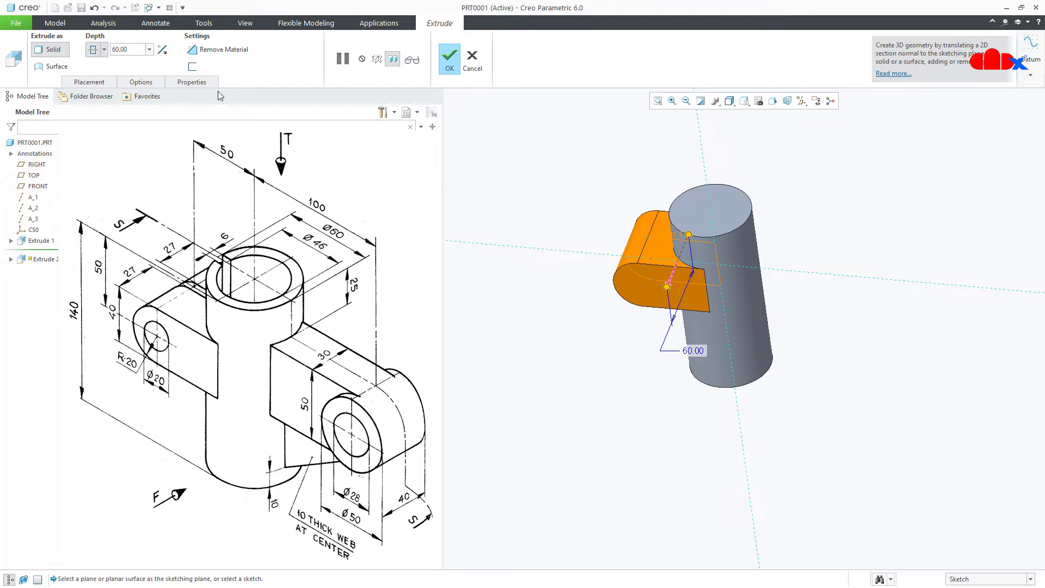
{"action": "left_click", "coordinate": [451, 66]}
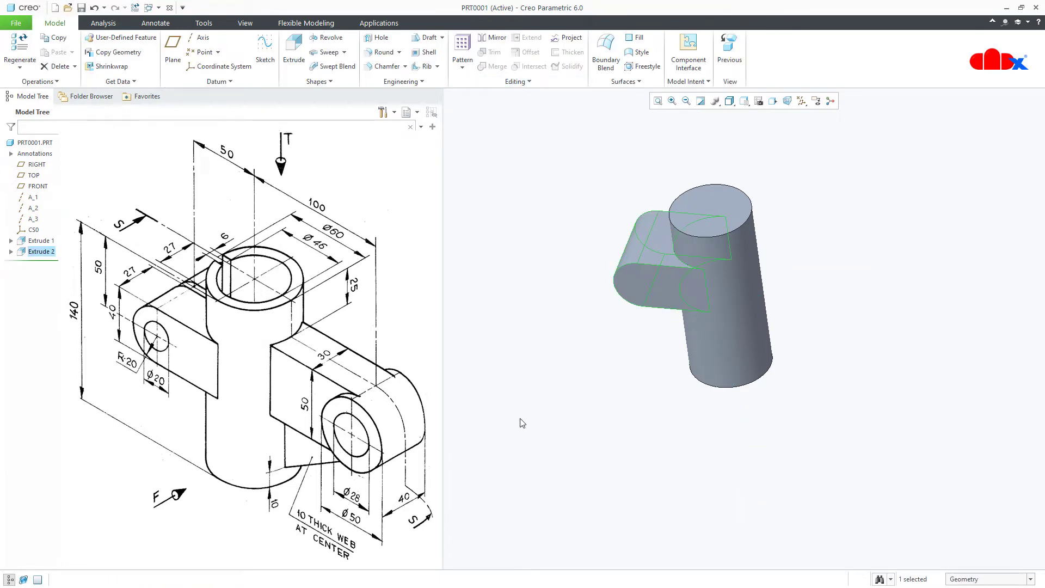
{"action": "key", "text": "ctrl+d"}
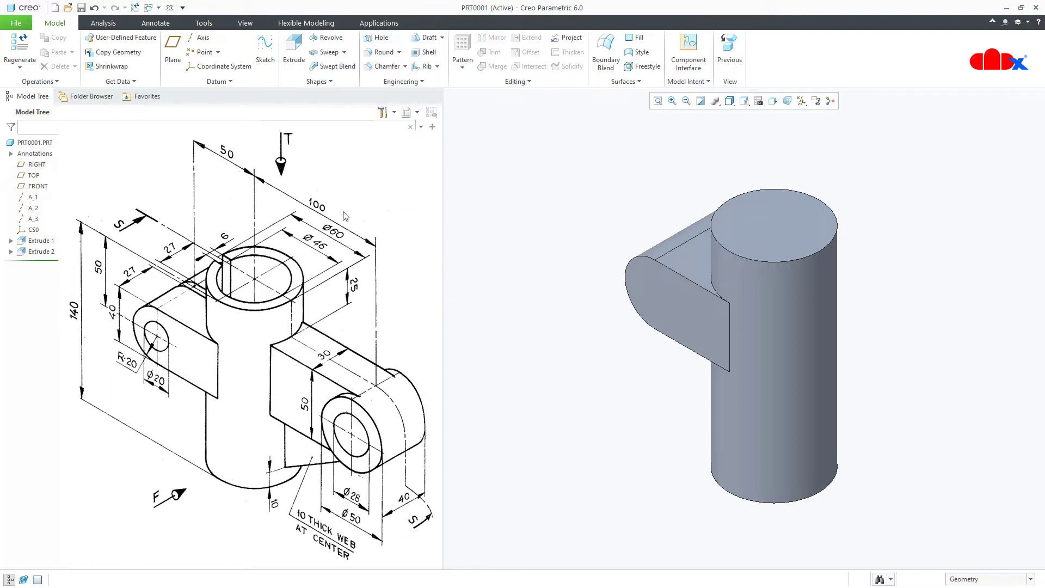
Start another extrusion sketch on the FRONT plane with a circle of about 37 diameter on the horizontal reference, about 80 right of the axis.
{"action": "left_click", "coordinate": [294, 55]}
{"action": "left_click", "coordinate": [38, 186]}
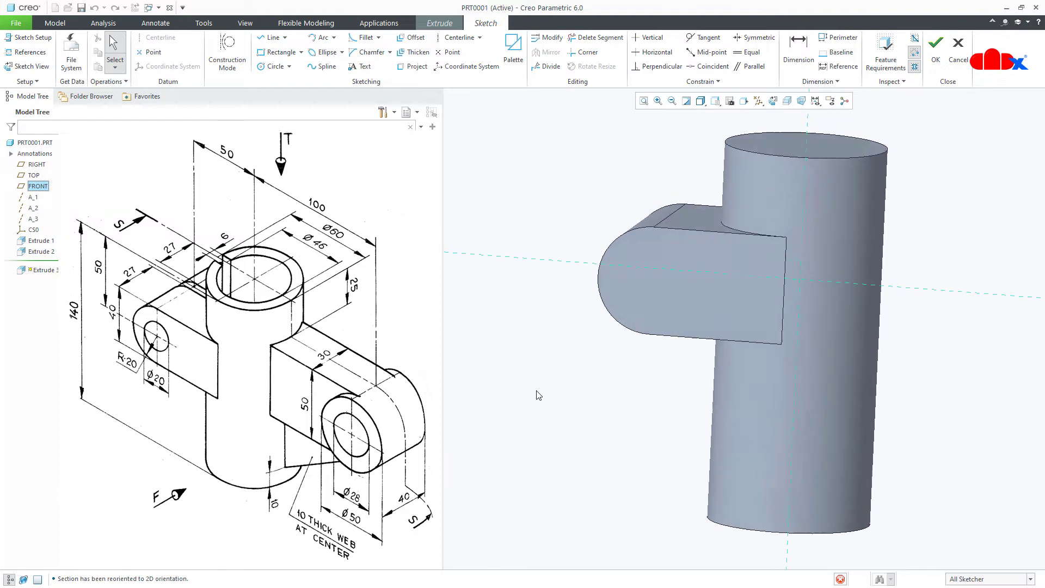
{"action": "right_click", "coordinate": [537, 392]}
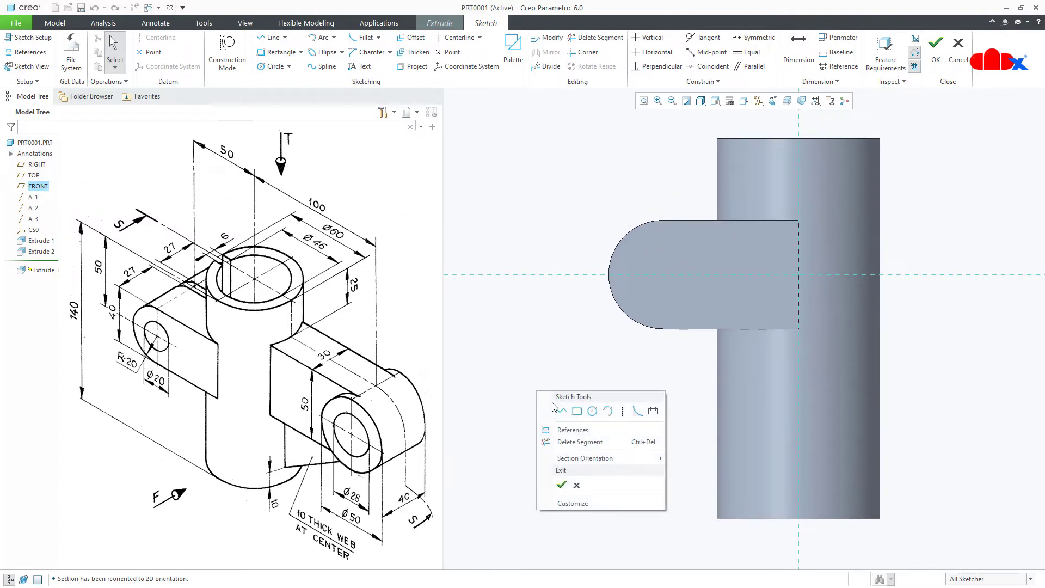
{"action": "left_click", "coordinate": [592, 411]}
{"action": "left_click", "coordinate": [1016, 274]}
{"action": "left_click", "coordinate": [985, 315]}
{"action": "middle_click", "coordinate": [972, 362]}
Draw horizontal tangent lines from the right circle's top and bottom to the cylinder axis, joined by a vertical line.
{"action": "right_click", "coordinate": [969, 357]}
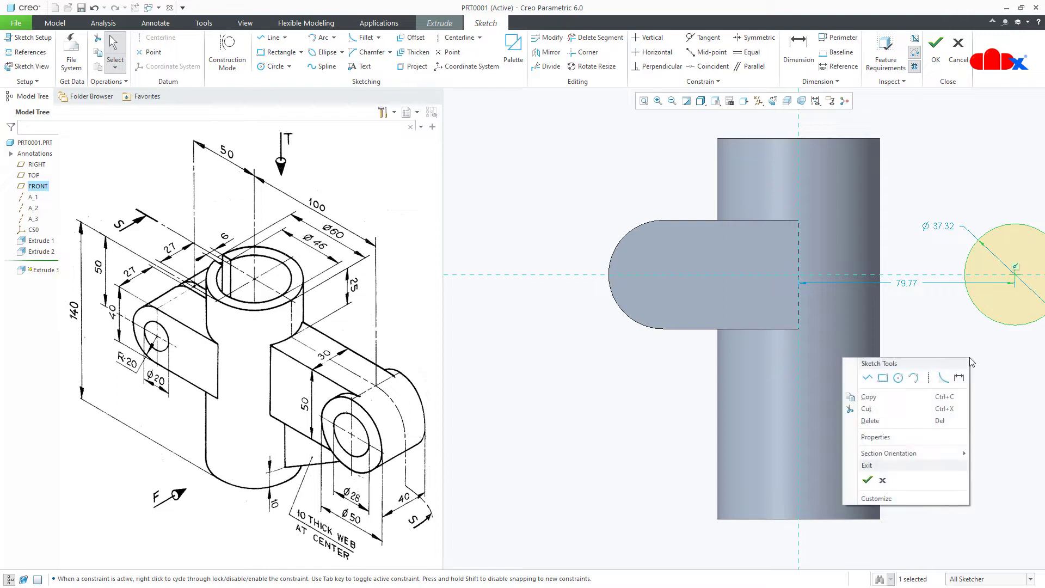
{"action": "left_click", "coordinate": [869, 380]}
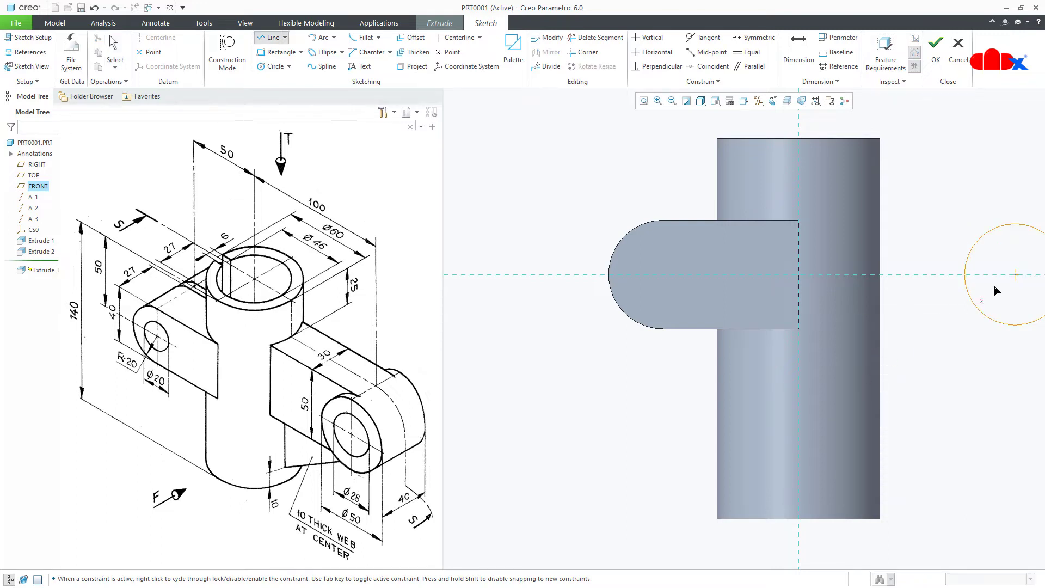
{"action": "left_click", "coordinate": [1015, 224]}
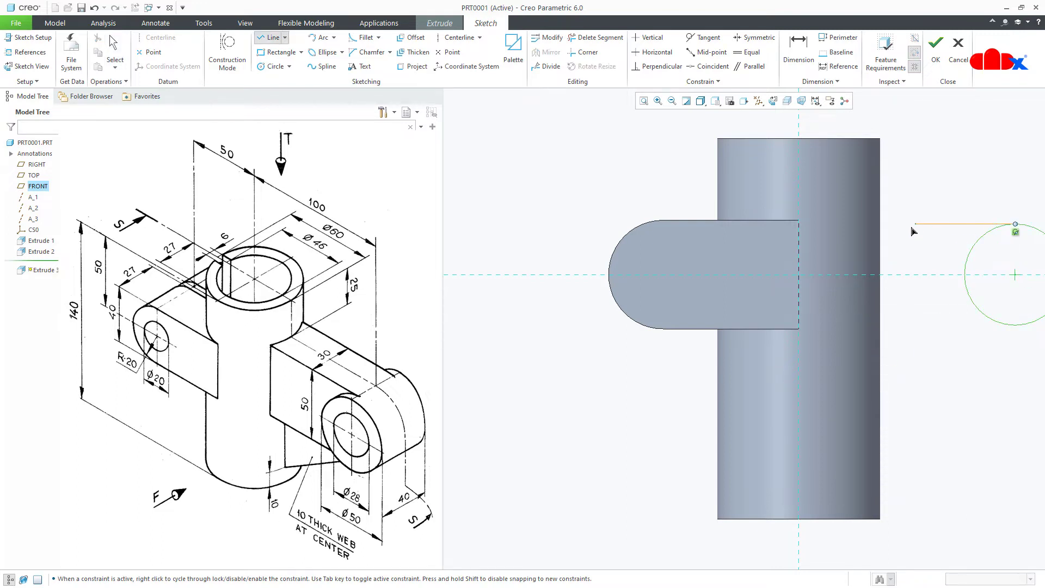
{"action": "left_click", "coordinate": [807, 224]}
{"action": "middle_click", "coordinate": [800, 229]}
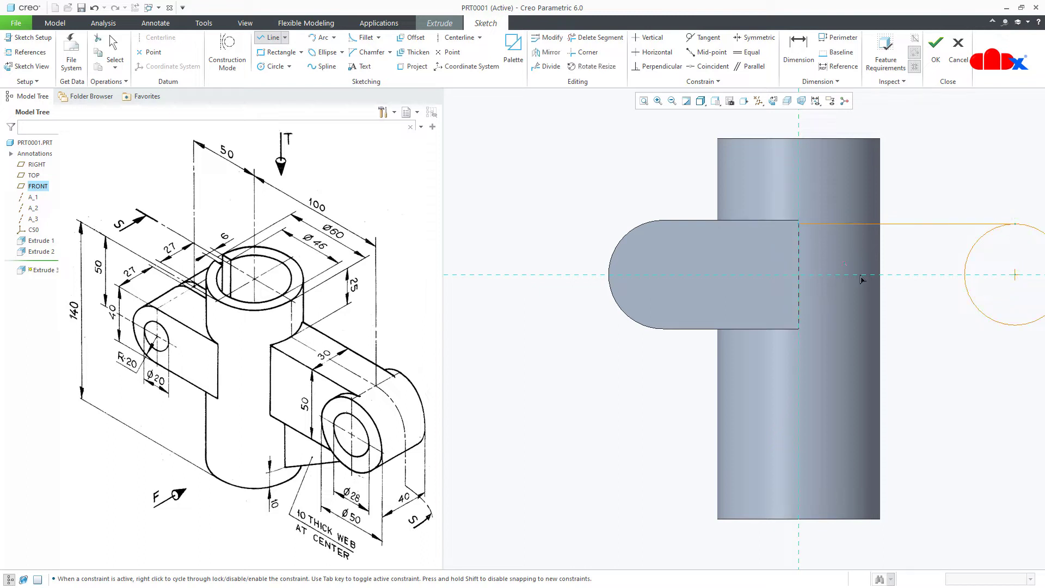
{"action": "left_click", "coordinate": [1016, 329]}
{"action": "scroll", "coordinate": [800, 322], "scroll_direction": "up", "scroll_amount": 3}
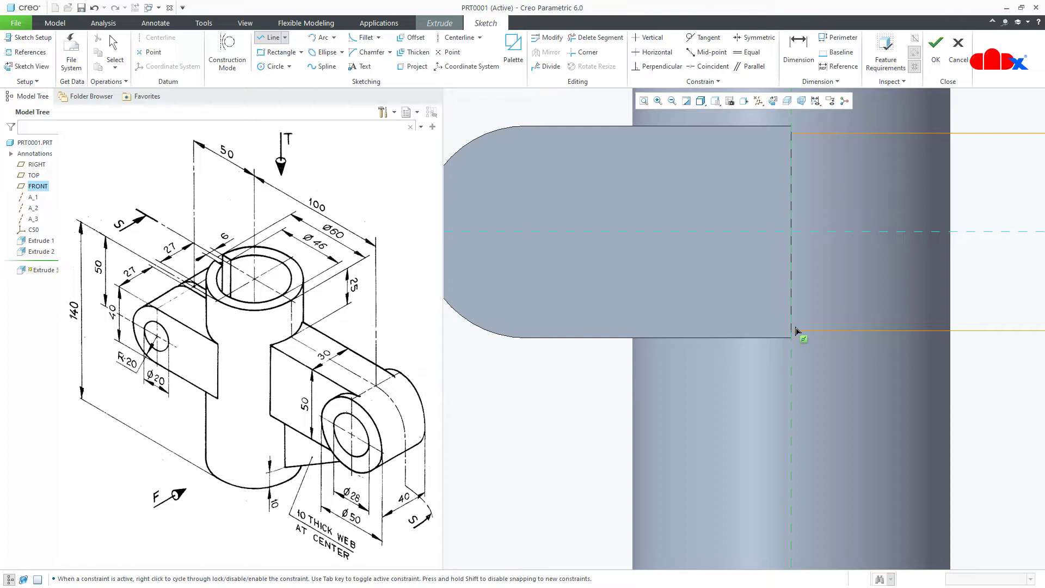
{"action": "left_click", "coordinate": [792, 134]}
{"action": "scroll", "coordinate": [753, 221], "scroll_direction": "down", "scroll_amount": 4}
{"action": "middle_click", "coordinate": [720, 218]}
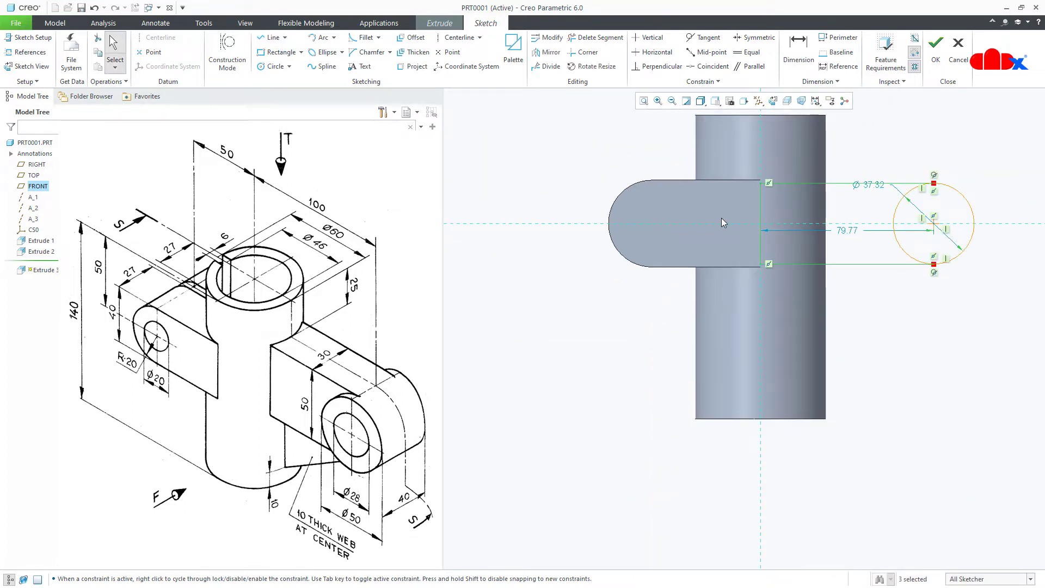
Trim away the inner half of the right circle to leave a closed profile with a rounded end.
{"action": "left_click", "coordinate": [597, 37]}
{"action": "left_click", "coordinate": [892, 234]}
{"action": "left_click", "coordinate": [898, 243]}
{"action": "middle_click", "coordinate": [903, 324]}
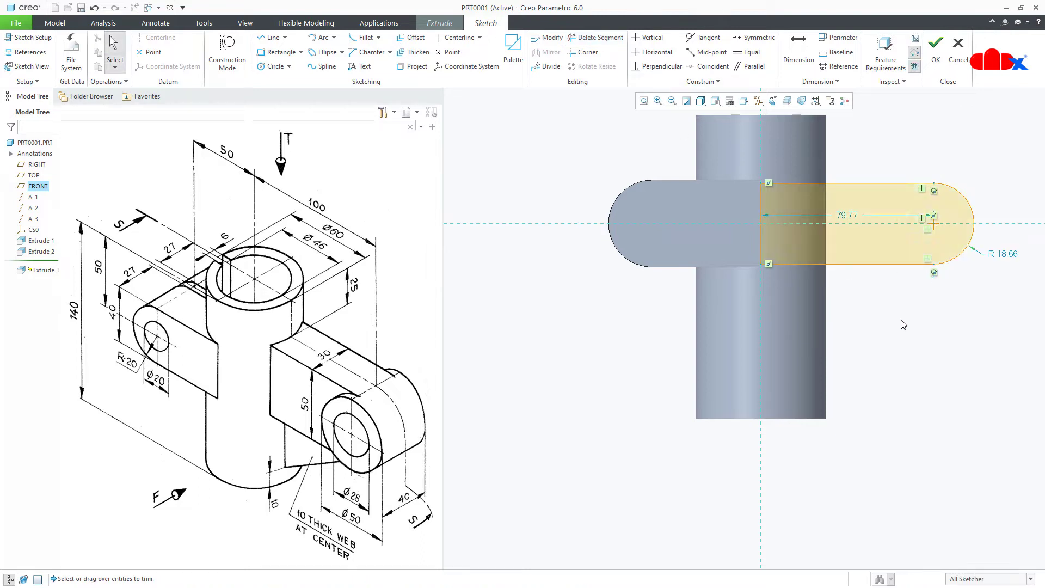
Dimension the right profile's rounded end as 50 in diameter and set its centre 100 from the cylinder axis.
{"action": "right_click", "coordinate": [903, 325]}
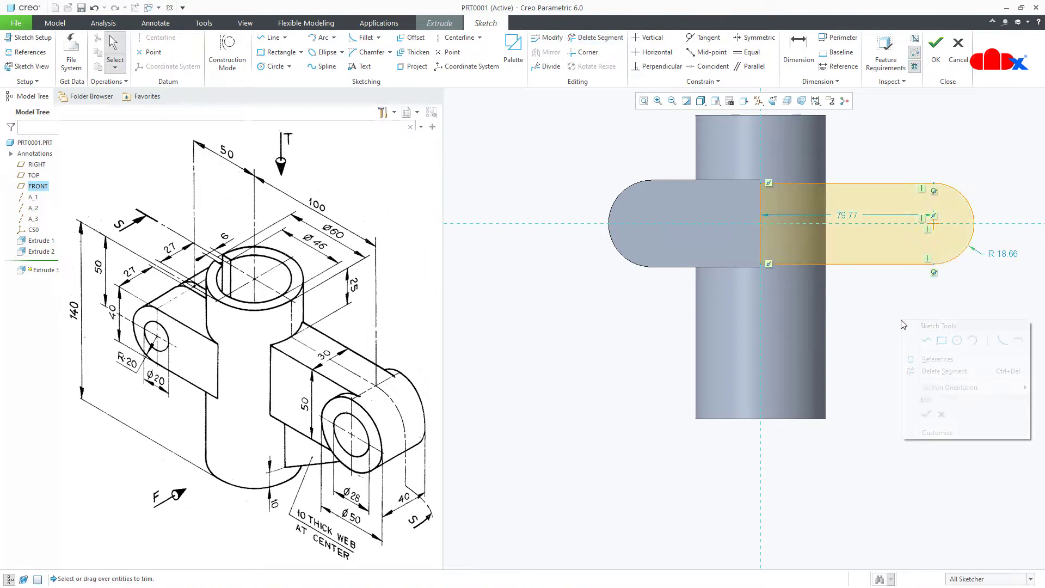
{"action": "left_click", "coordinate": [1011, 330]}
{"action": "double_click", "coordinate": [974, 272]}
{"action": "middle_click", "coordinate": [974, 277]}
{"action": "type", "text": "50"}
{"action": "key", "text": "Return"}
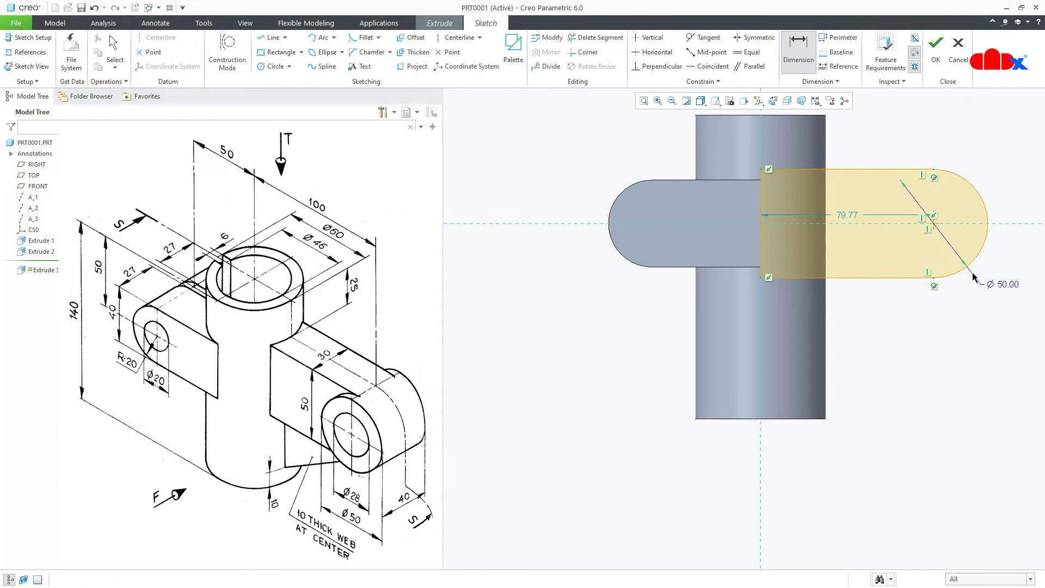
{"action": "middle_click", "coordinate": [853, 218]}
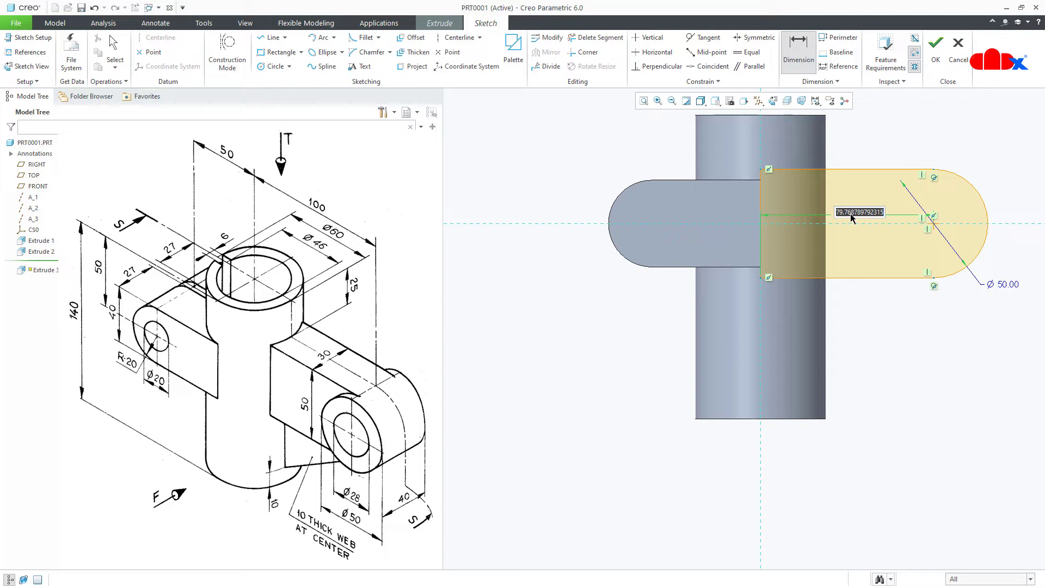
{"action": "type", "text": "100"}
{"action": "key", "text": "Return"}
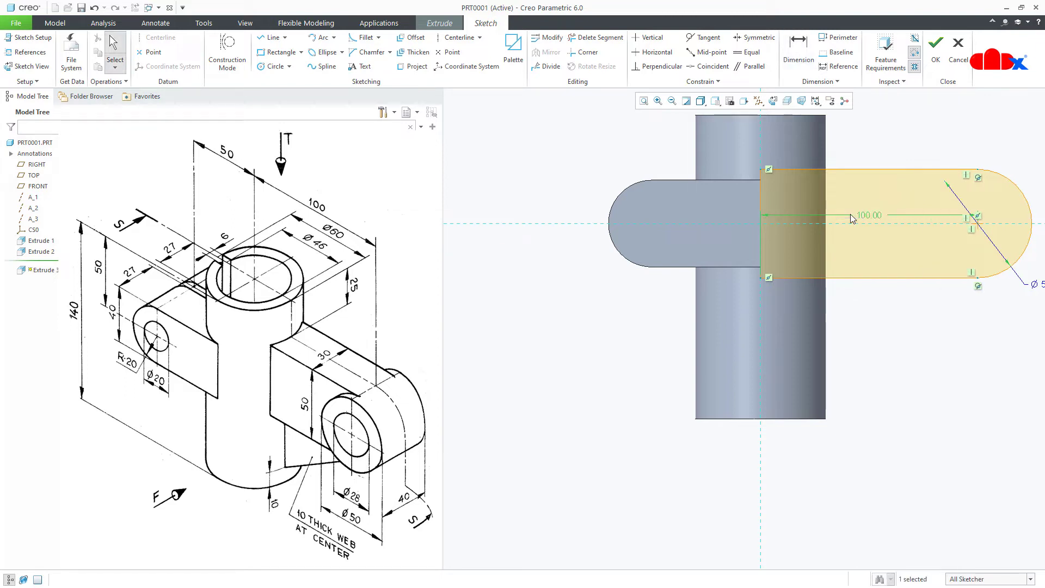
Finish the sketch and extrude the right arm profile 30 deep, symmetrically about the sketch plane.
{"action": "right_click", "coordinate": [853, 219]}
{"action": "left_click", "coordinate": [876, 320]}
{"action": "middle_click_drag", "start_coordinate": [876, 321], "coordinate": [837, 364]}
{"action": "double_click", "coordinate": [888, 349]}
{"action": "type", "text": "30"}
{"action": "key", "text": "Return"}
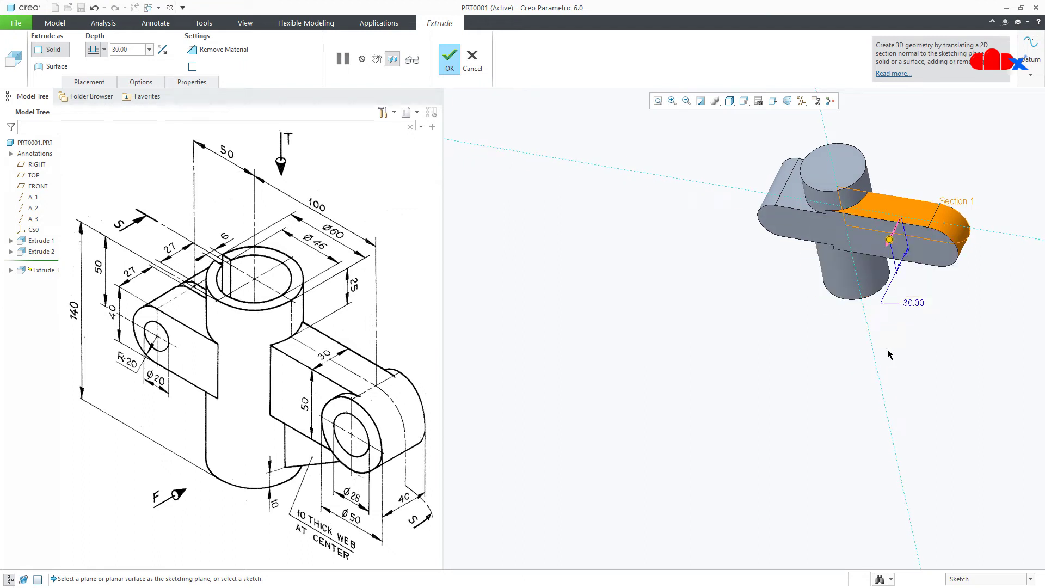
{"action": "left_click", "coordinate": [104, 49]}
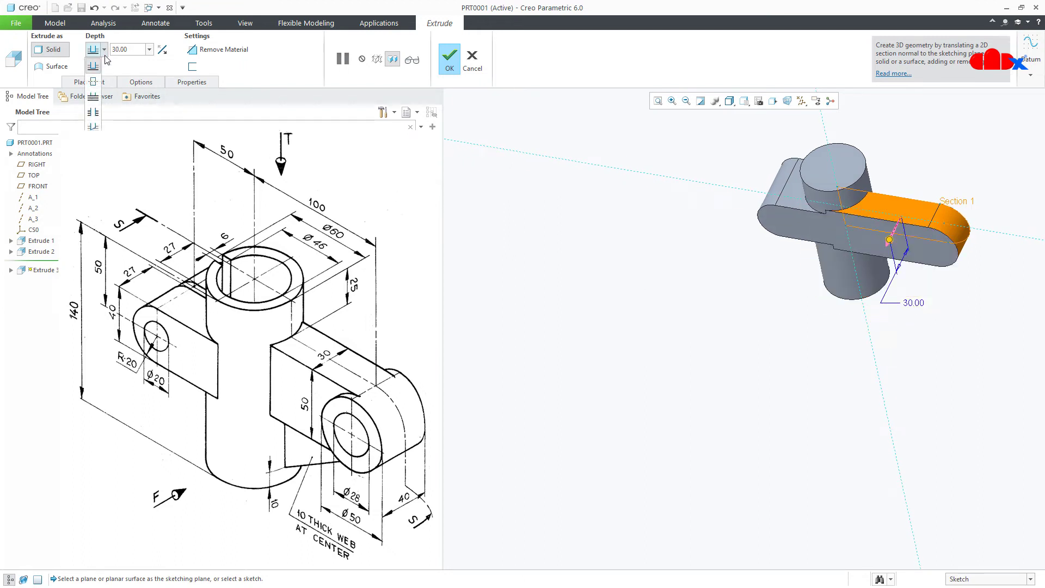
{"action": "left_click", "coordinate": [93, 76]}
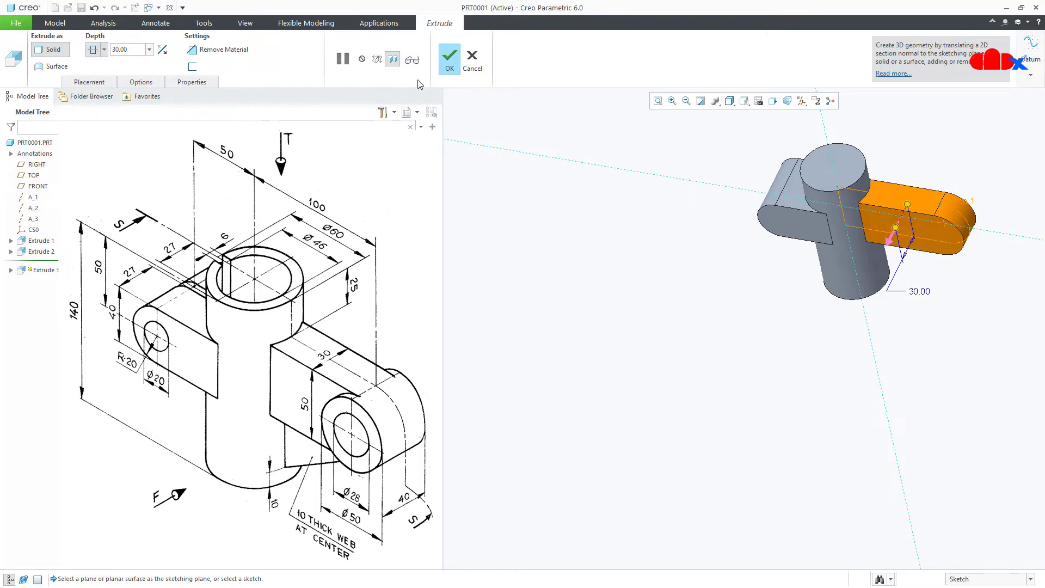
{"action": "left_click", "coordinate": [449, 65]}
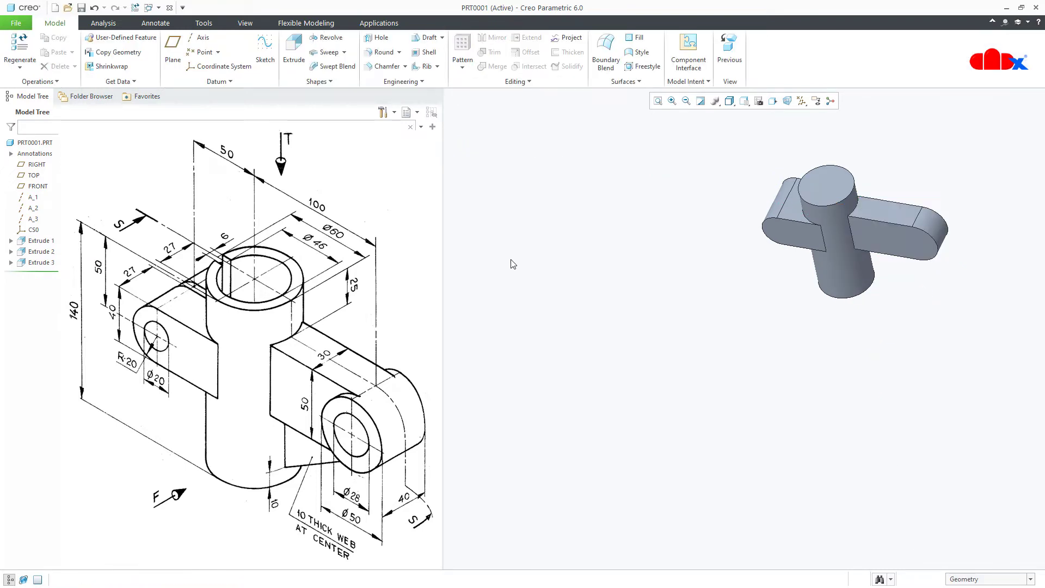
Start another extrusion sketch on the previous plane with a circle concentric with and matching the right arm's rounded end.
{"action": "left_click", "coordinate": [294, 55]}
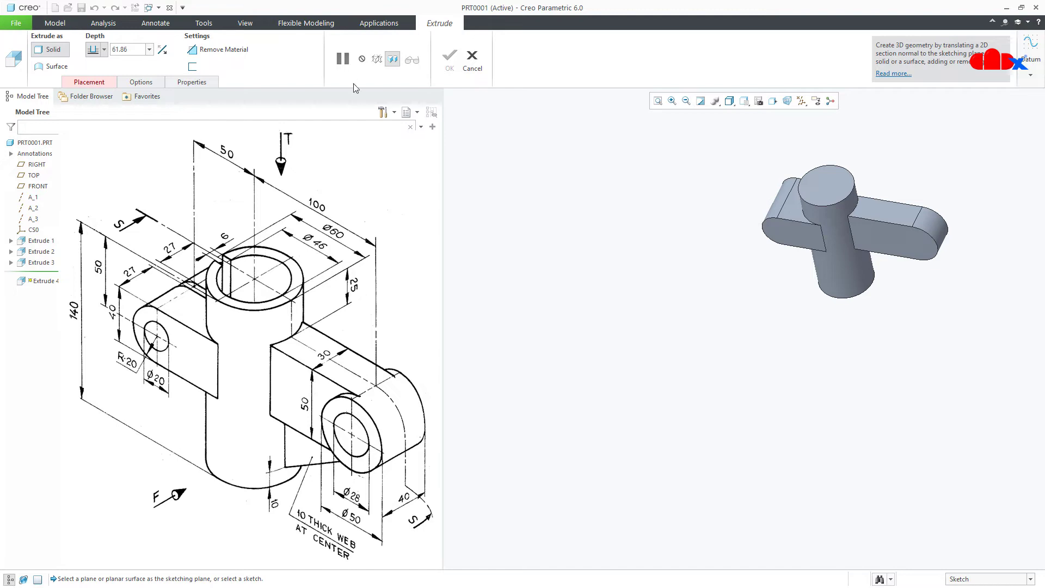
{"action": "right_click", "coordinate": [482, 194]}
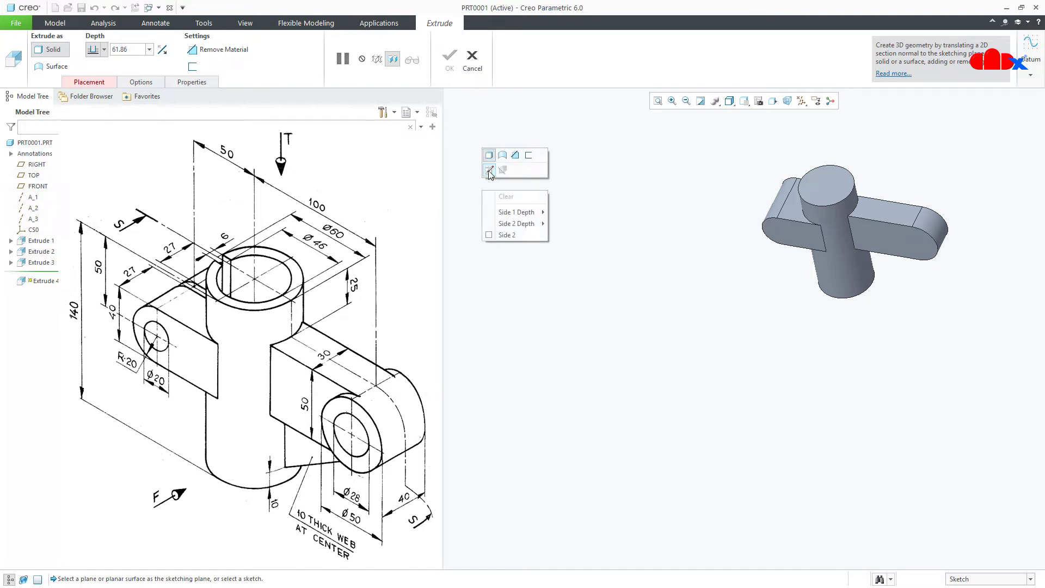
{"action": "left_click", "coordinate": [489, 171]}
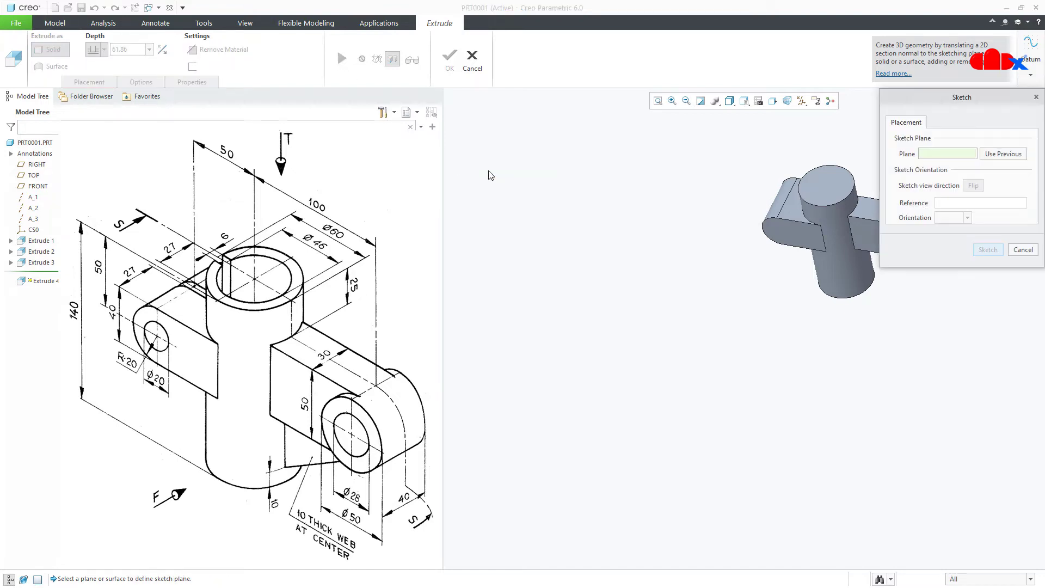
{"action": "left_click", "coordinate": [1003, 155]}
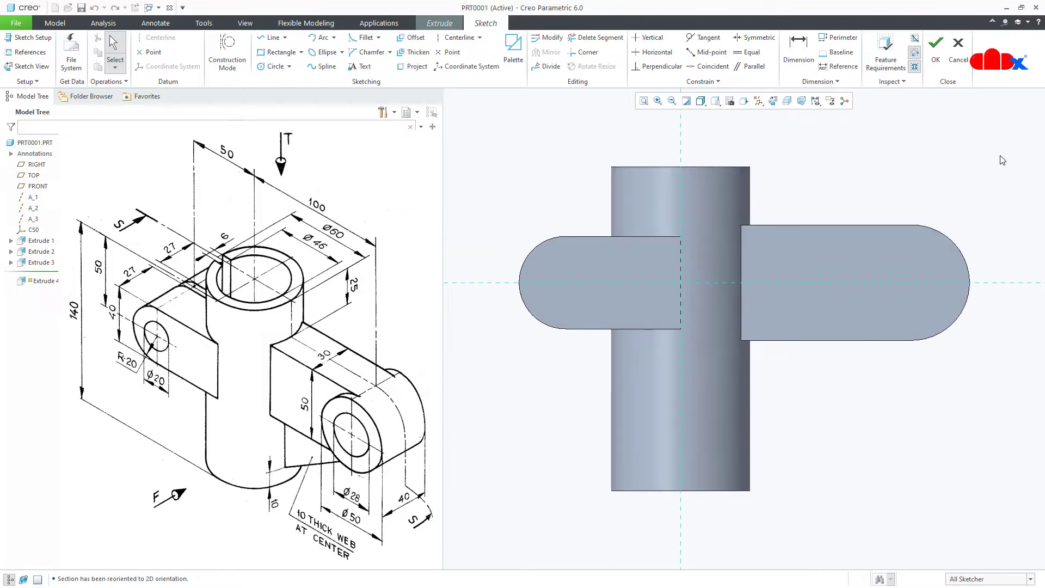
{"action": "right_click", "coordinate": [1001, 156]}
{"action": "left_click", "coordinate": [941, 177]}
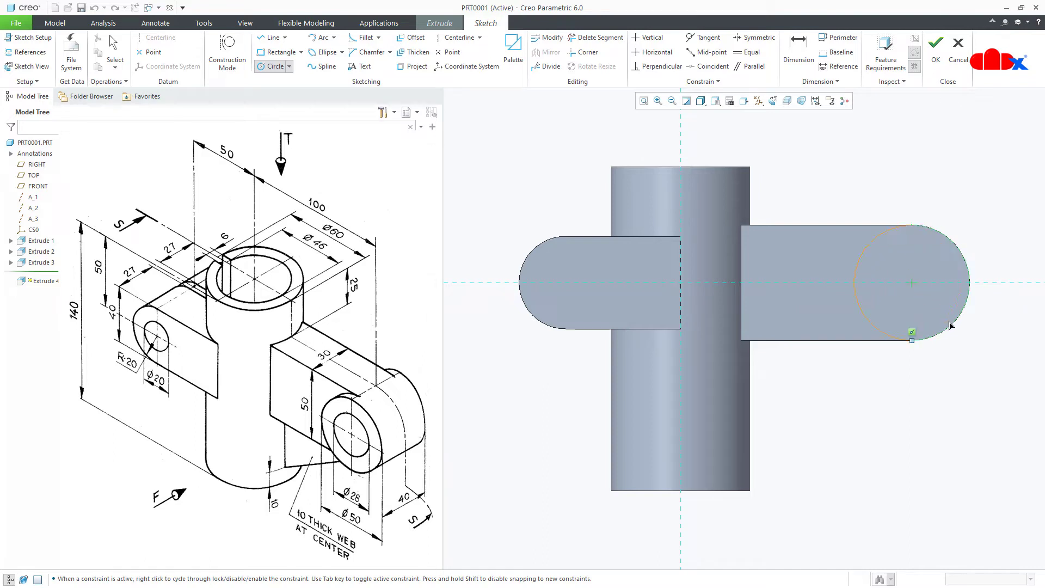
{"action": "left_click", "coordinate": [969, 283]}
{"action": "middle_click", "coordinate": [972, 358]}
Extrude the circle as added material 40 deep, symmetrically about the sketch plane, to form the right arm's end boss.
{"action": "right_click", "coordinate": [974, 359]}
{"action": "left_click", "coordinate": [869, 478]}
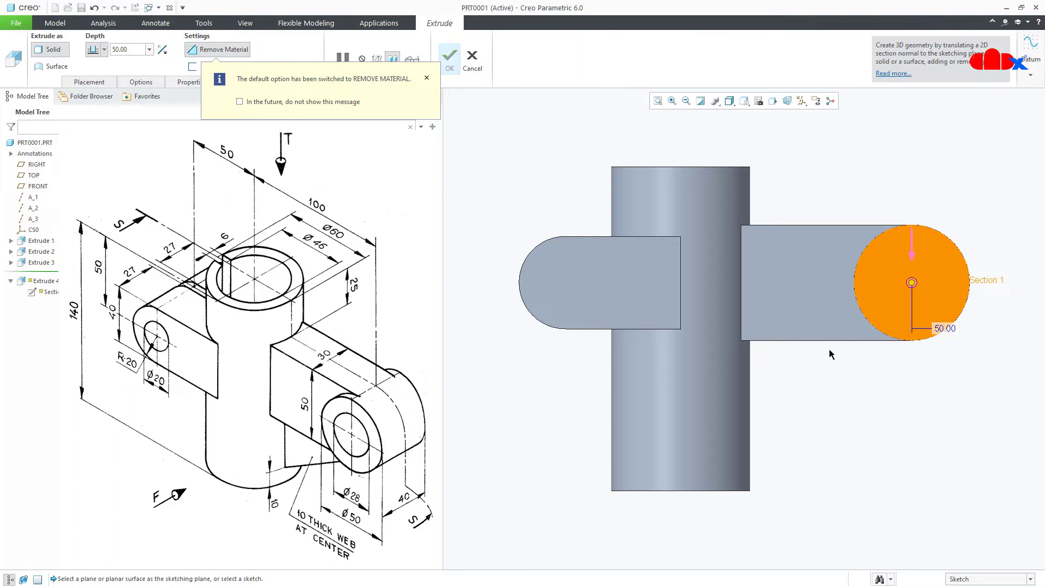
{"action": "mouse_move", "coordinate": [822, 427]}
{"action": "middle_mouse_down"}
{"action": "mouse_move", "coordinate": [805, 459]}
{"action": "mouse_move", "coordinate": [802, 406]}
{"action": "middle_mouse_up"}
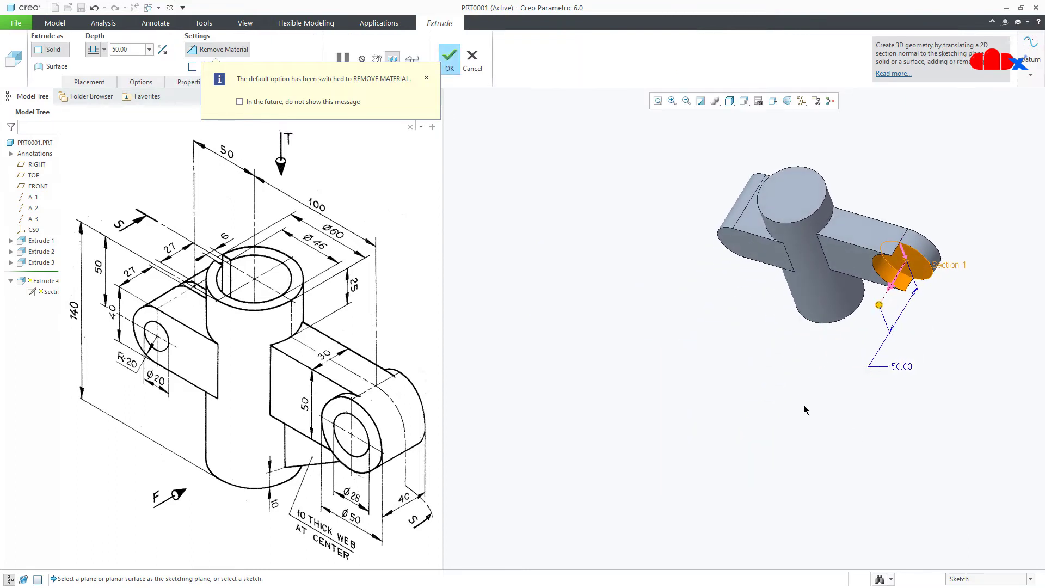
{"action": "double_click", "coordinate": [903, 367]}
{"action": "type", "text": "40"}
{"action": "key", "text": "Return"}
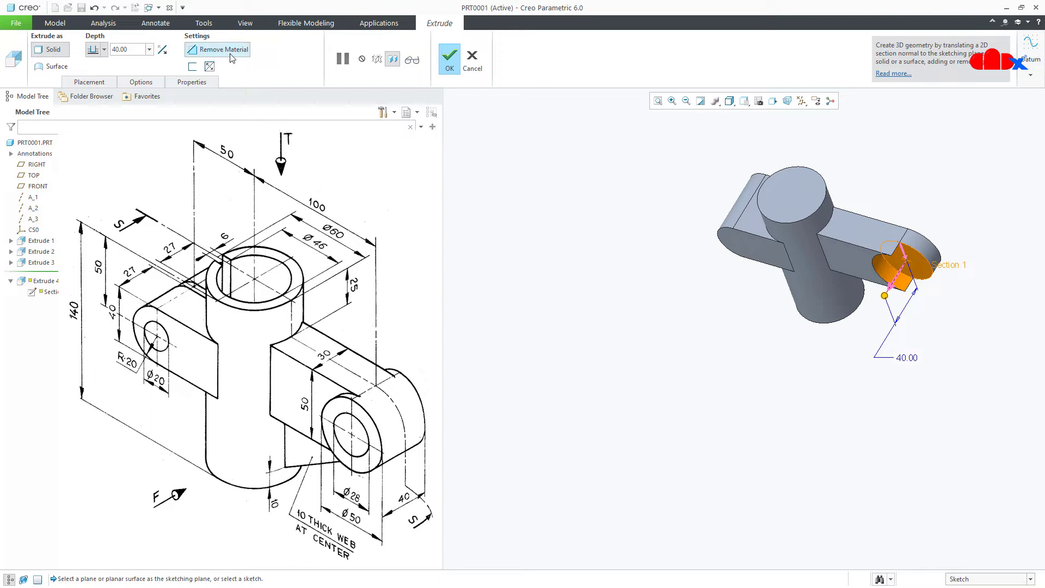
{"action": "left_click", "coordinate": [206, 52]}
{"action": "left_click", "coordinate": [104, 49]}
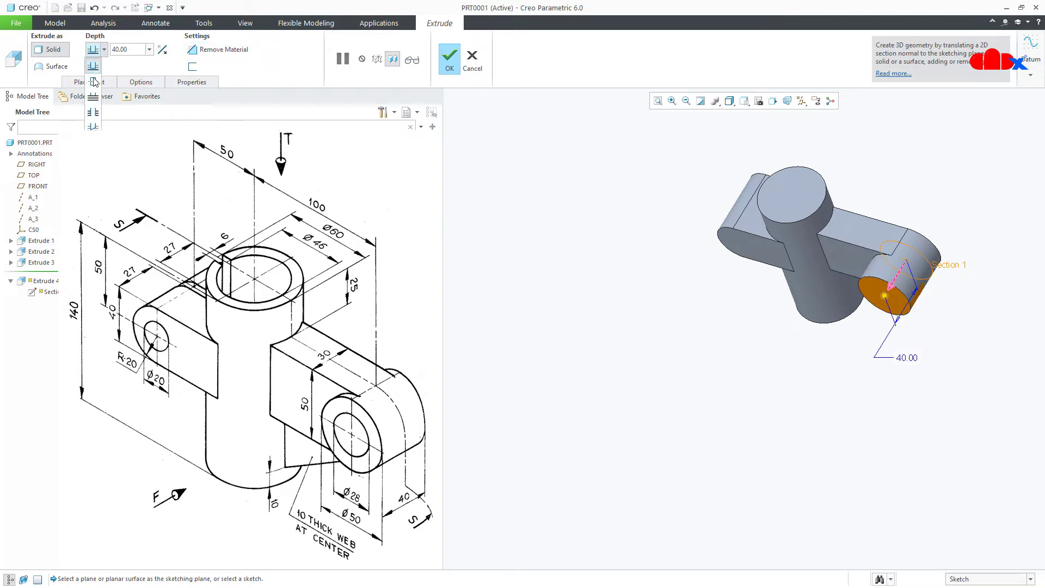
{"action": "left_click", "coordinate": [94, 82]}
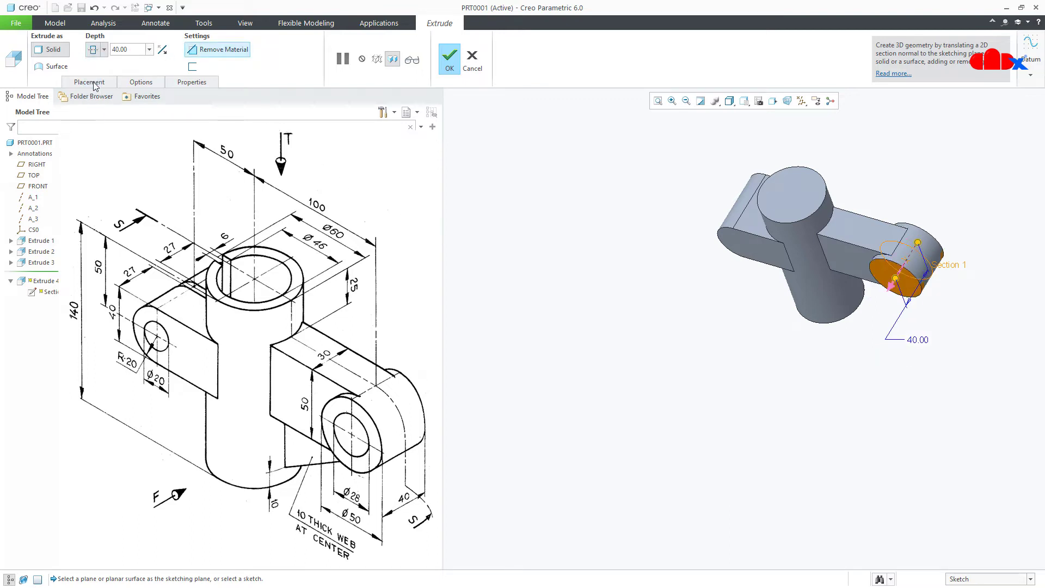
{"action": "left_click", "coordinate": [452, 68]}
{"action": "key", "text": "ctrl+d"}
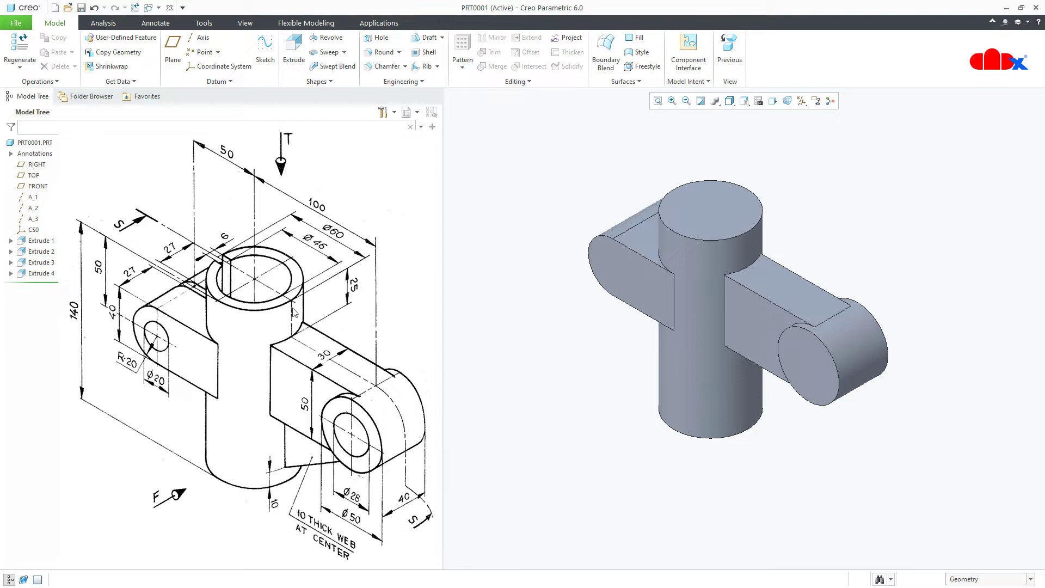
On the previous sketch plane, draw the web outline: tangent line from boss to cylinder axis, vertical line to the horizontal reference, horizontal line to the boss's outer edge.
{"action": "left_click", "coordinate": [294, 54]}
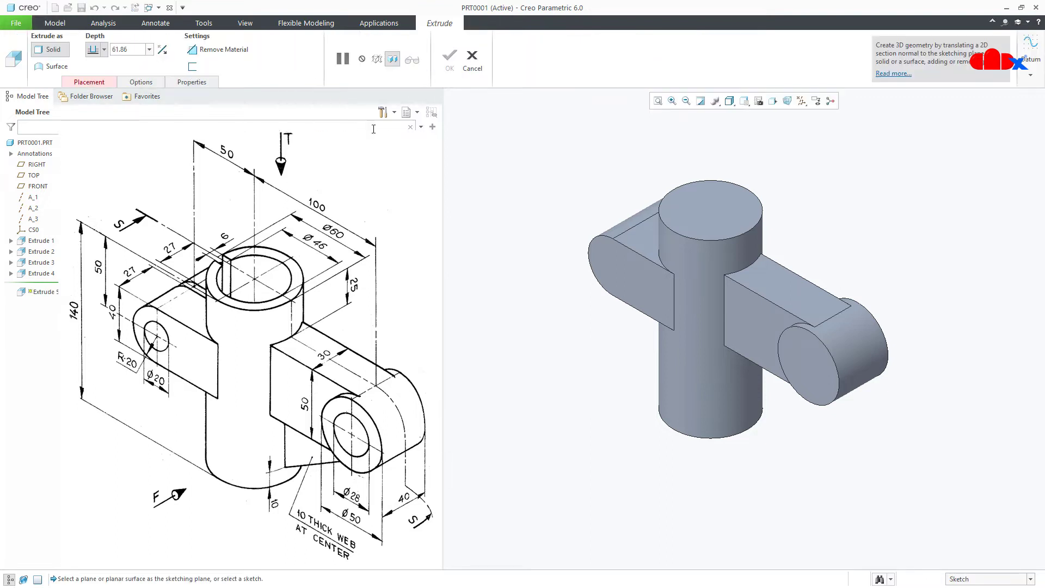
{"action": "right_click", "coordinate": [493, 217]}
{"action": "left_click", "coordinate": [497, 196]}
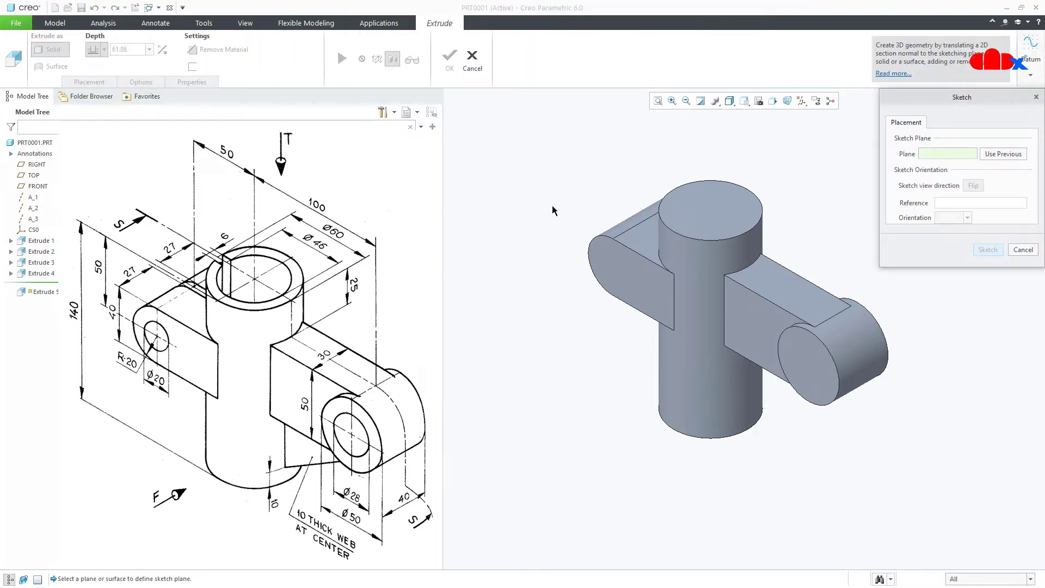
{"action": "left_click", "coordinate": [1004, 154]}
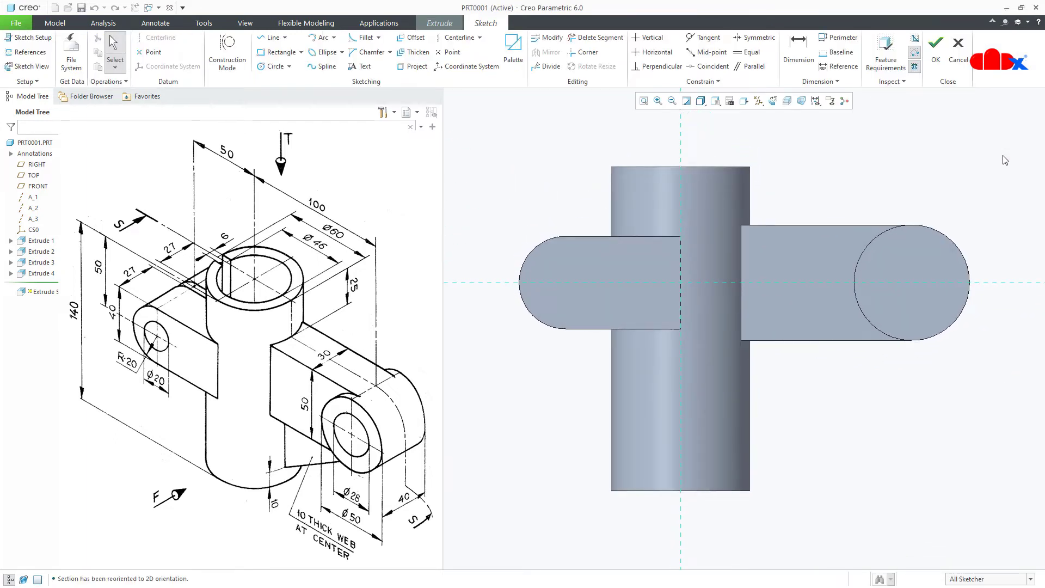
{"action": "right_click", "coordinate": [976, 162]}
{"action": "left_click", "coordinate": [899, 175]}
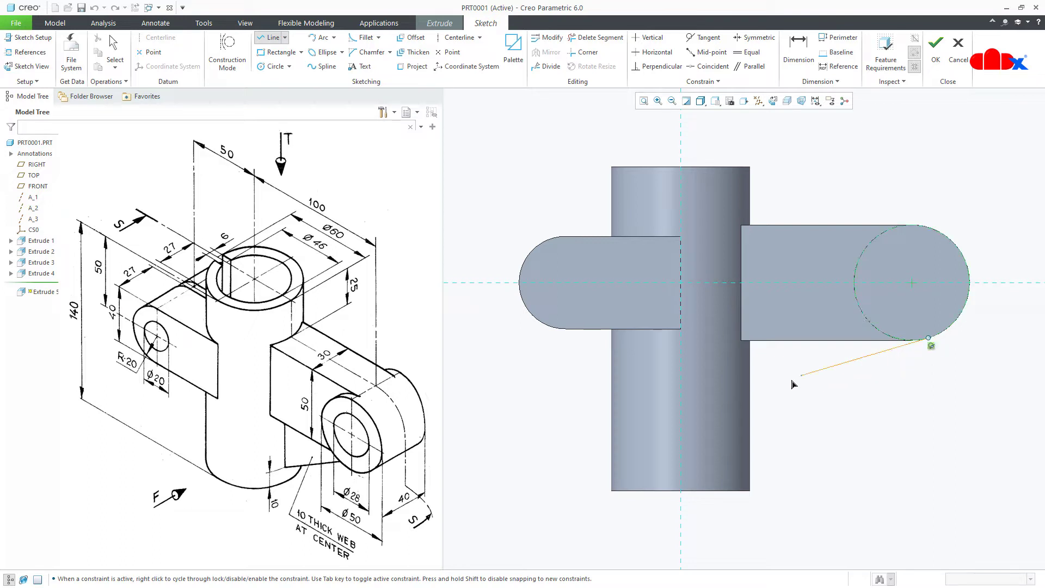
{"action": "left_click", "coordinate": [681, 409]}
{"action": "left_click", "coordinate": [680, 283]}
{"action": "left_click", "coordinate": [969, 282]}
{"action": "middle_click", "coordinate": [998, 346]}
{"action": "middle_click", "coordinate": [974, 363]}
Close the web profile with an arc along the boss's lower outer edge, joining the horizontal and tangent lines.
{"action": "right_click", "coordinate": [974, 364]}
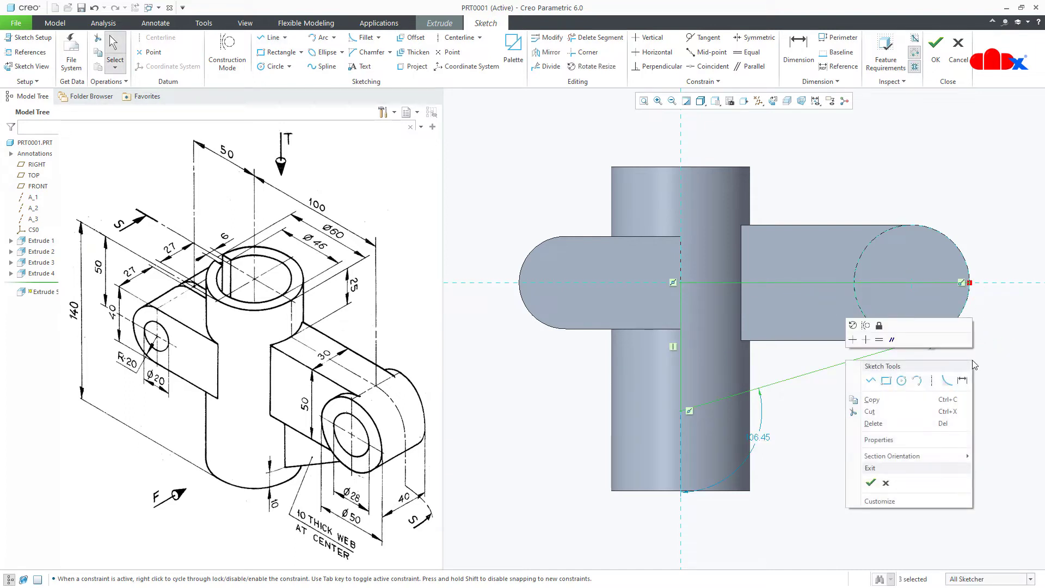
{"action": "left_click", "coordinate": [916, 380]}
{"action": "left_click", "coordinate": [970, 284]}
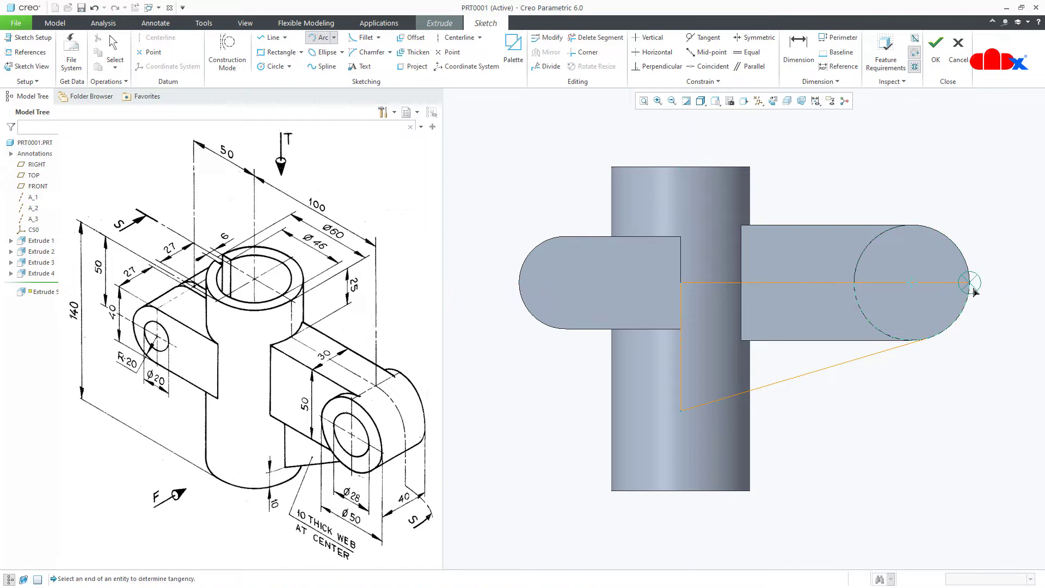
{"action": "left_click", "coordinate": [941, 342]}
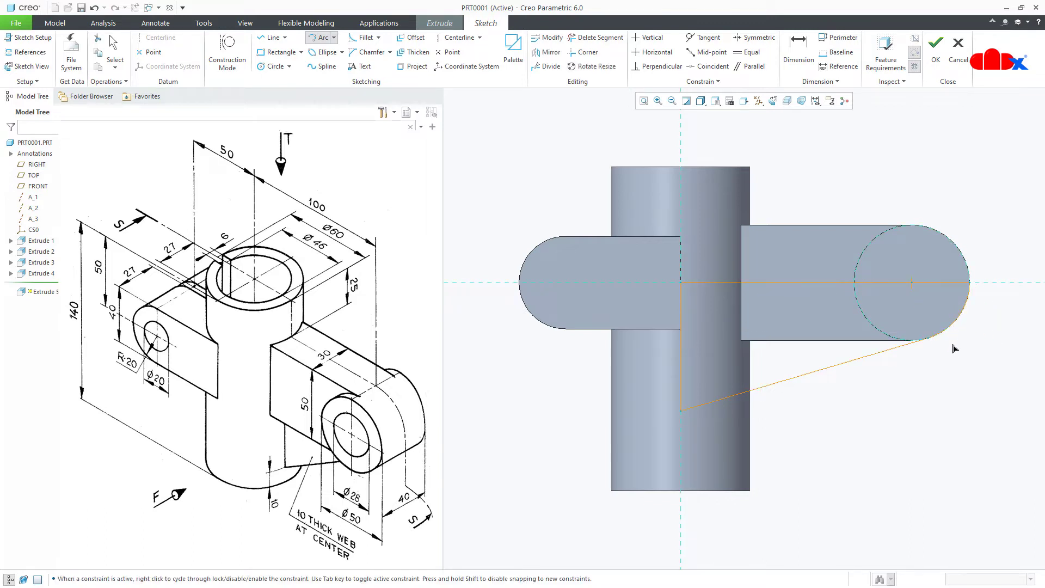
{"action": "left_click", "coordinate": [953, 352]}
{"action": "middle_click", "coordinate": [954, 355]}
Dimension the web profile's lower corner 10 above the cylinder's bottom edge.
{"action": "right_click", "coordinate": [953, 357]}
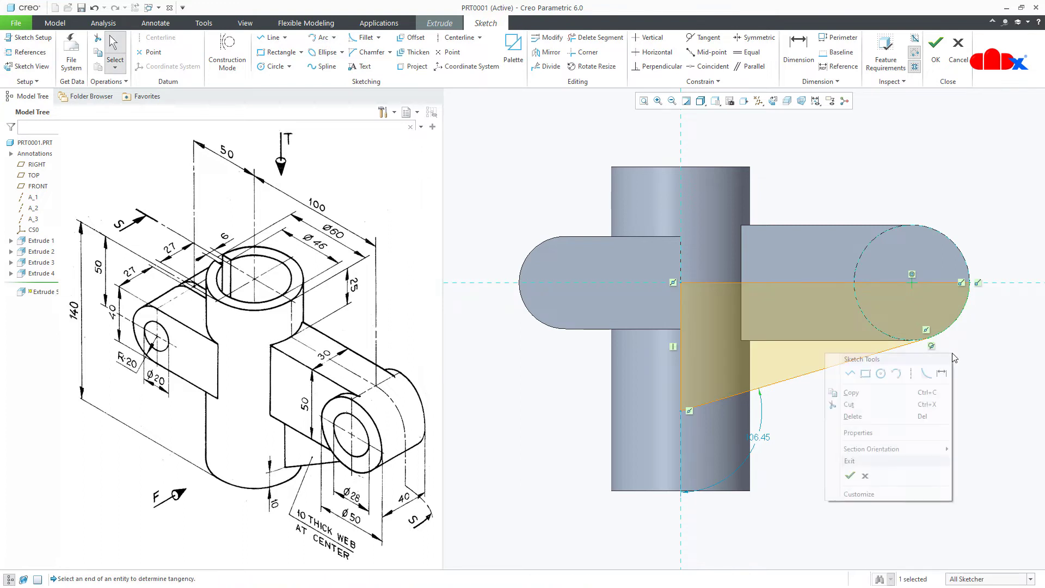
{"action": "left_click", "coordinate": [884, 406]}
{"action": "left_click", "coordinate": [683, 415]}
{"action": "left_click", "coordinate": [697, 490]}
{"action": "middle_click", "coordinate": [706, 448]}
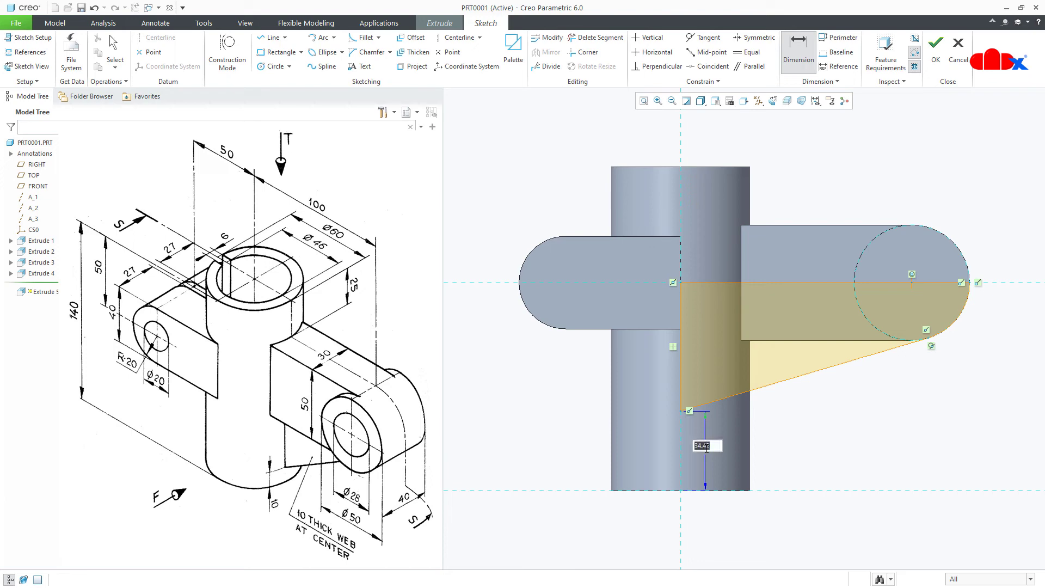
{"action": "type", "text": "10"}
{"action": "key", "text": "Return"}
Finish the sketch and extrude the web profile 10 thick, symmetrically about the sketch plane.
{"action": "right_click", "coordinate": [709, 449]}
{"action": "left_click", "coordinate": [735, 538]}
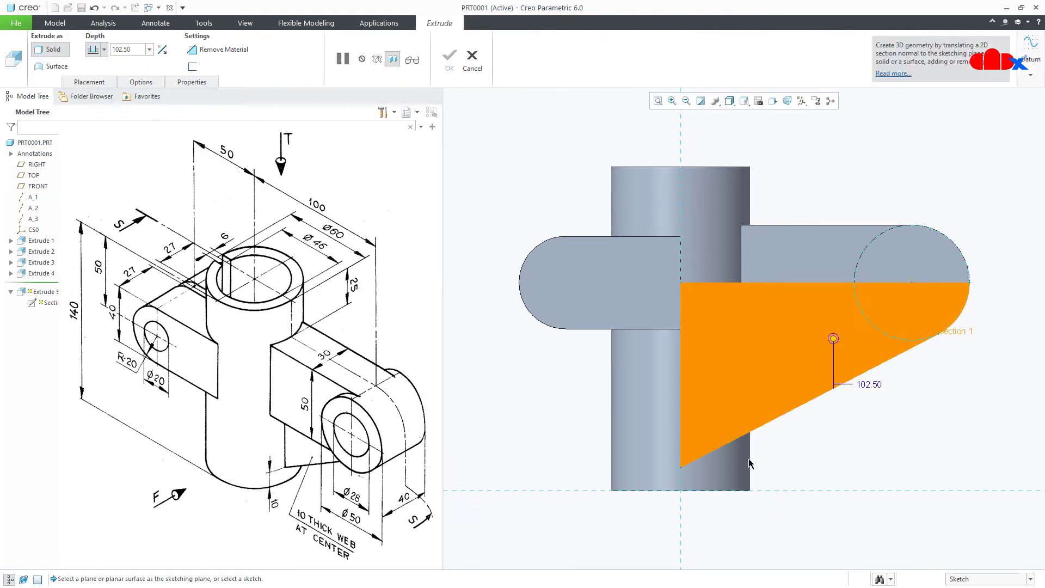
{"action": "double_click", "coordinate": [816, 436]}
{"action": "type", "text": "10"}
{"action": "key", "text": "Return"}
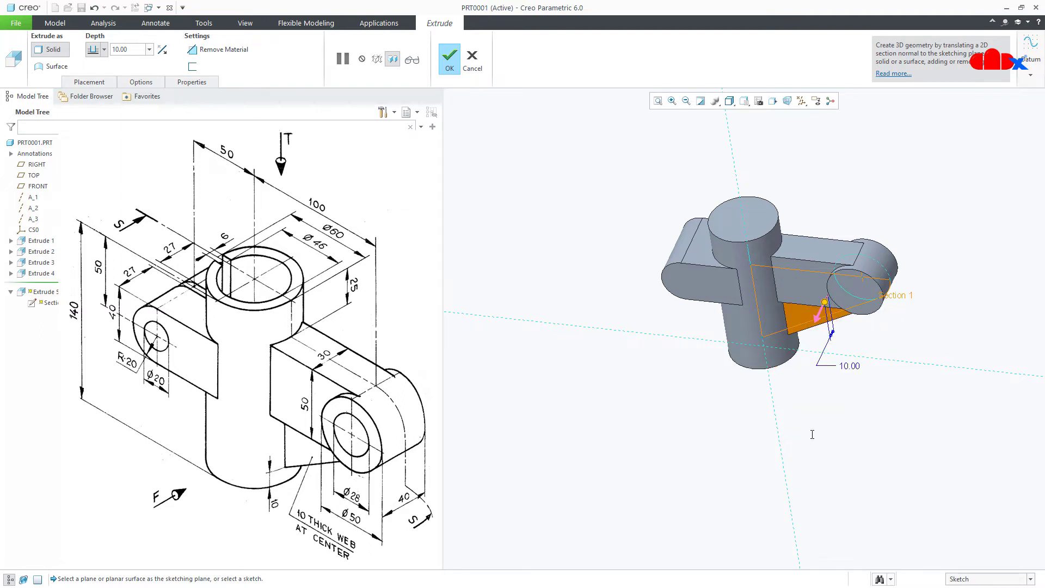
{"action": "left_click", "coordinate": [104, 49]}
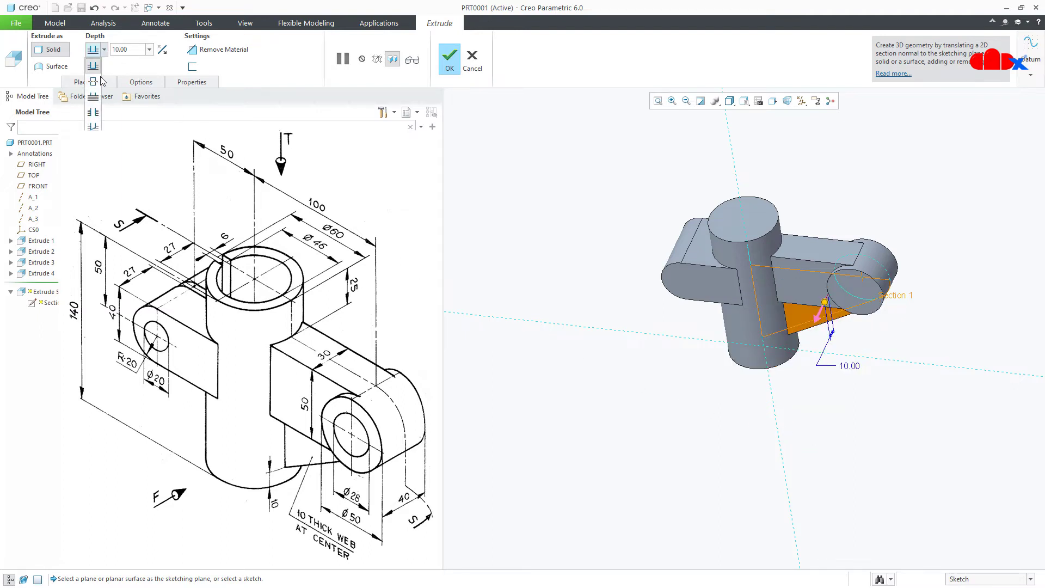
{"action": "left_click", "coordinate": [93, 79]}
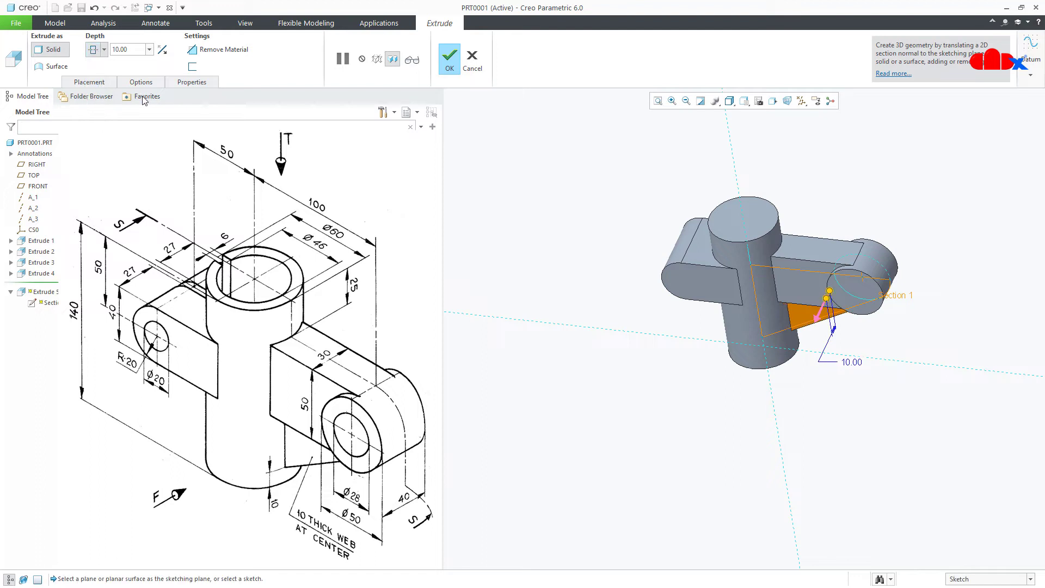
{"action": "left_click", "coordinate": [449, 59]}
{"action": "key", "text": "ctrl+d"}
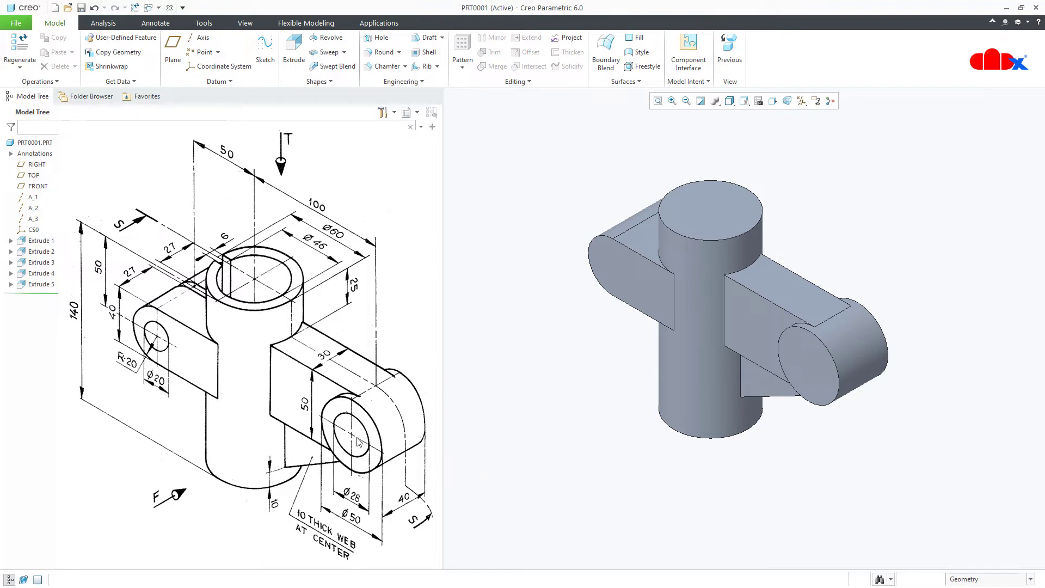
On the front face of the end boss, sketch a circle concentric with the boss and set its diameter to 28.
{"action": "left_click", "coordinate": [294, 51]}
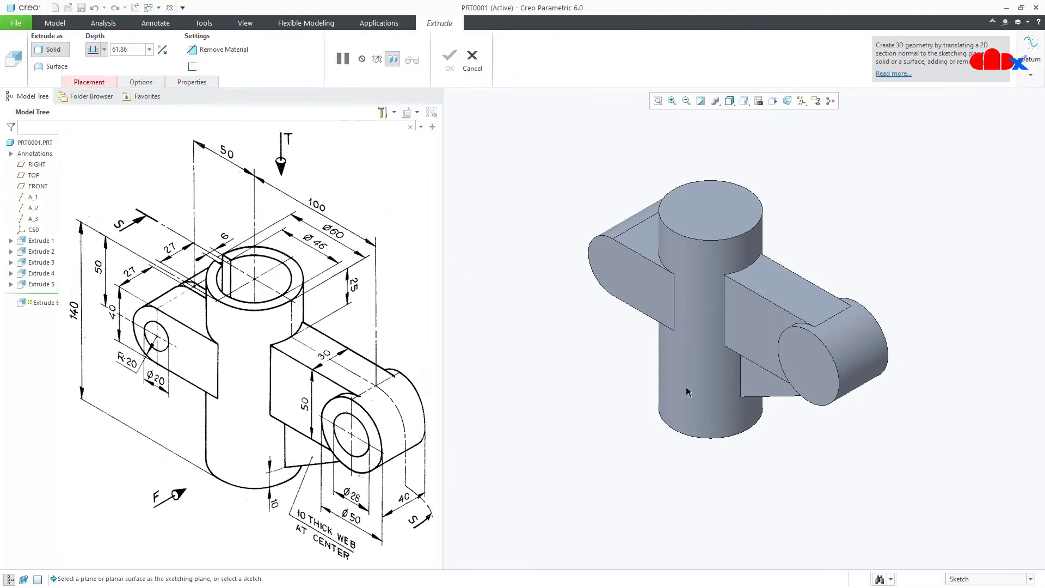
{"action": "left_click", "coordinate": [815, 375]}
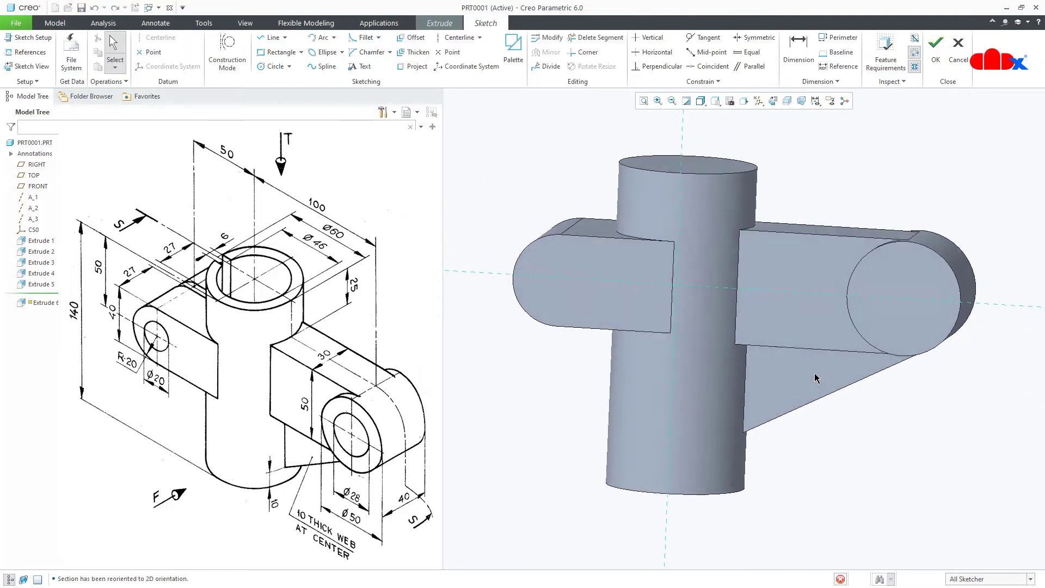
{"action": "right_click", "coordinate": [815, 373]}
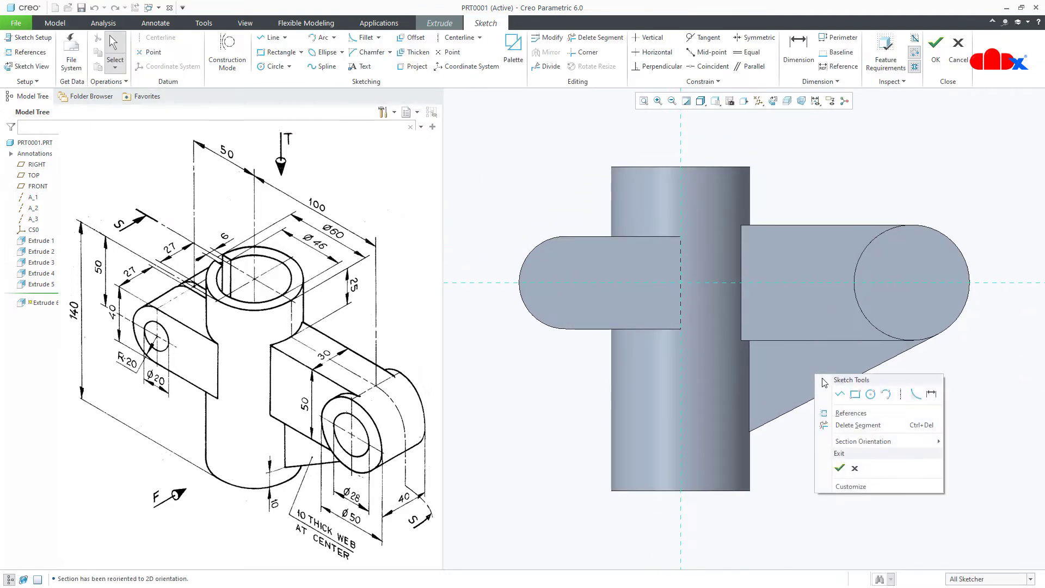
{"action": "left_click", "coordinate": [860, 394]}
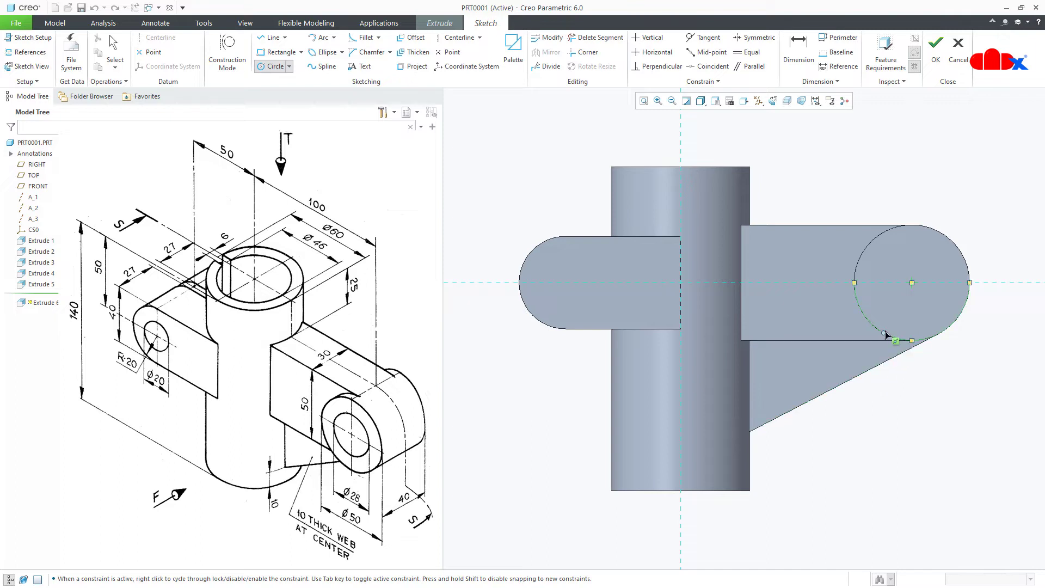
{"action": "left_click", "coordinate": [912, 283]}
{"action": "left_click", "coordinate": [912, 320]}
{"action": "middle_click", "coordinate": [961, 385]}
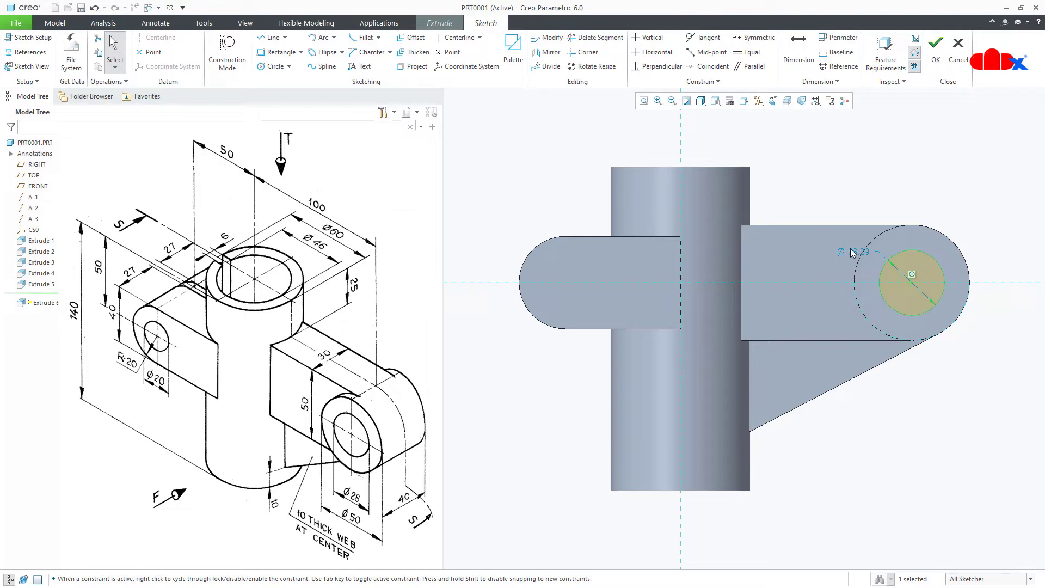
{"action": "double_click", "coordinate": [851, 250]}
{"action": "type", "text": "28.00"}
Finish the sketch and cut the circle through all of the end boss, removing material.
{"action": "right_click", "coordinate": [852, 256]}
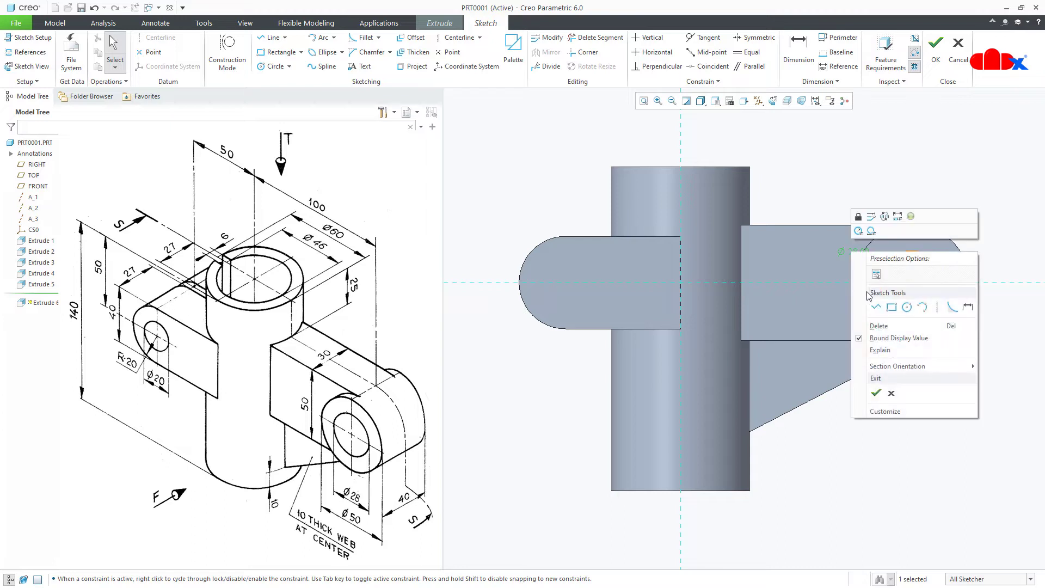
{"action": "left_click", "coordinate": [882, 394]}
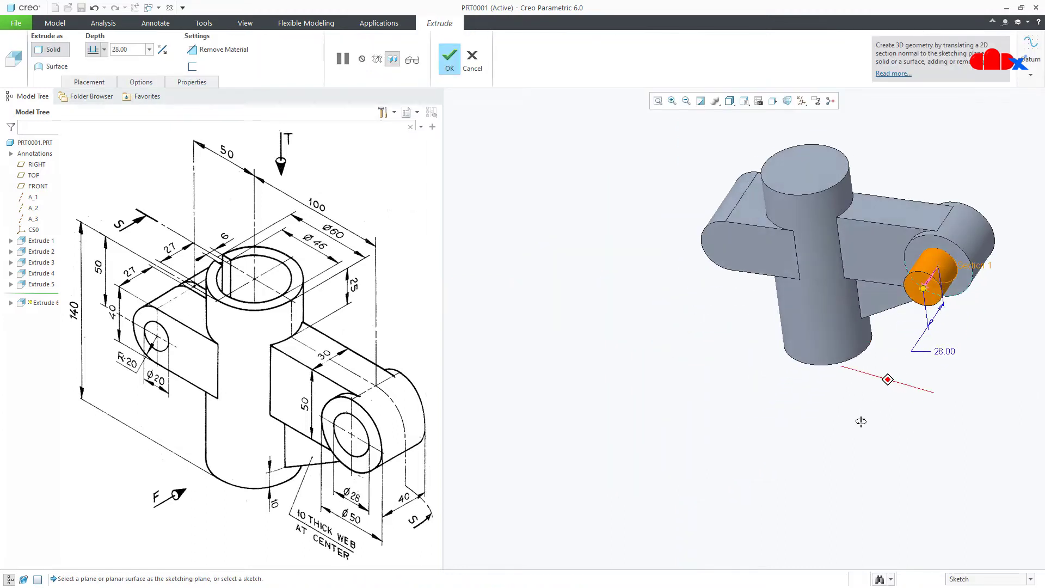
{"action": "left_click", "coordinate": [928, 288]}
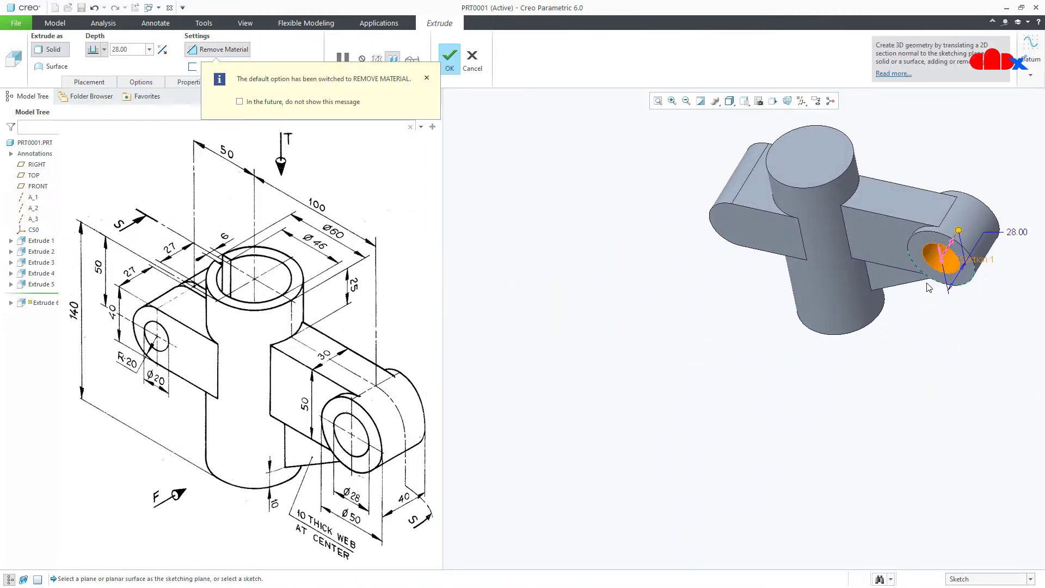
{"action": "left_click", "coordinate": [105, 50]}
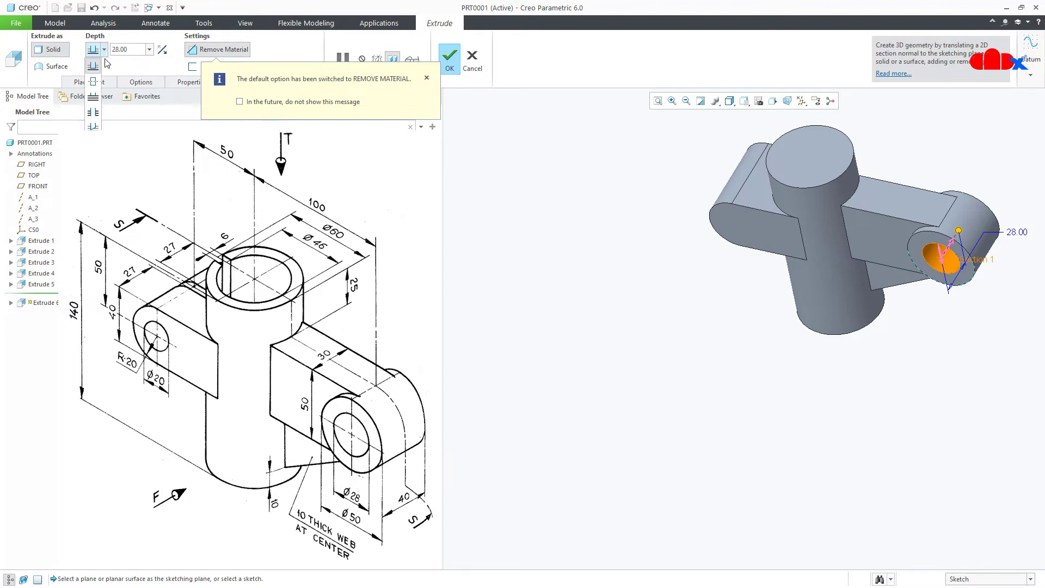
{"action": "left_click", "coordinate": [95, 98]}
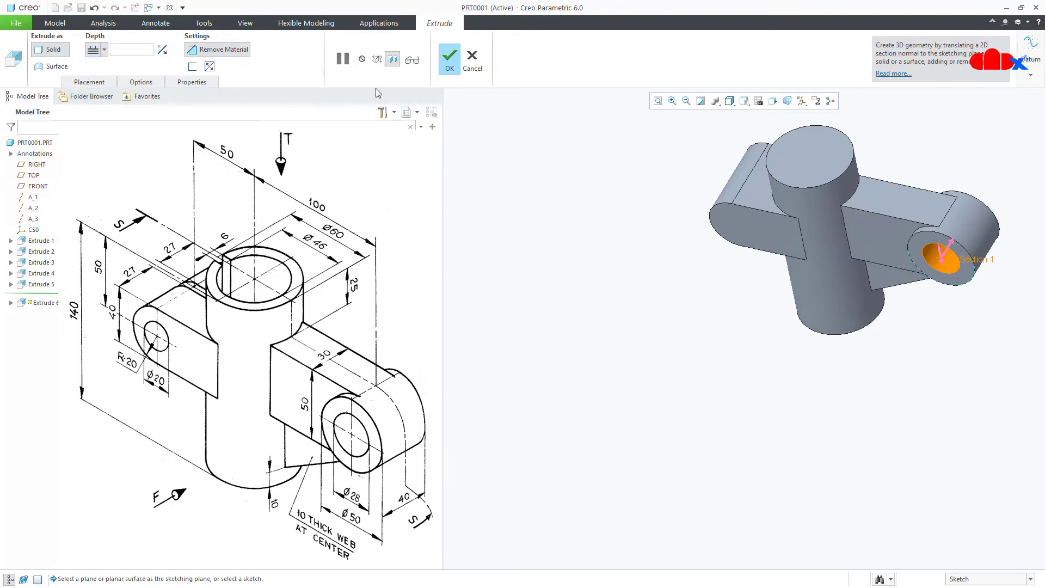
{"action": "left_click", "coordinate": [445, 66]}
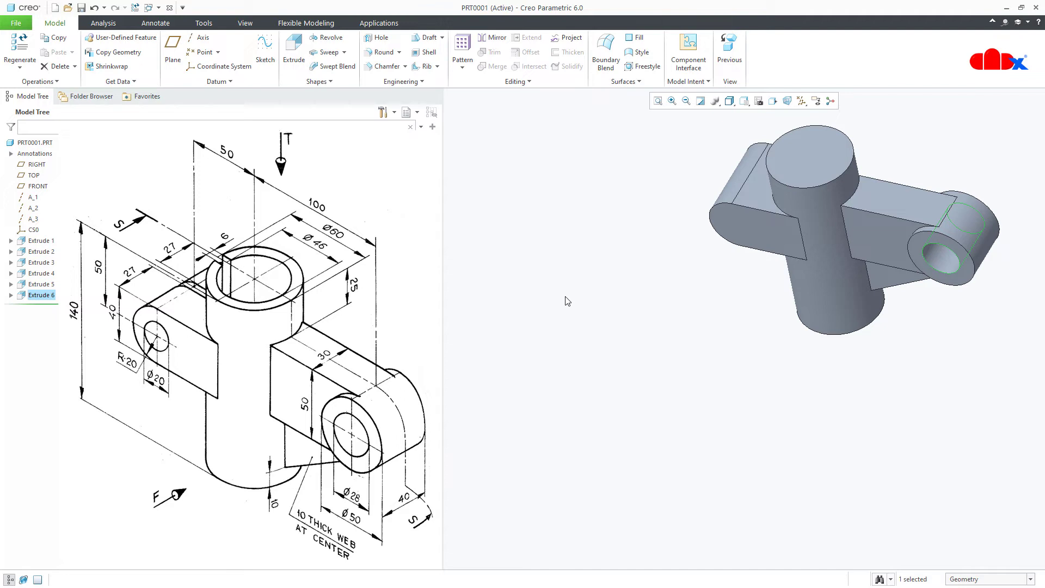
{"action": "key", "text": "ctrl+d"}
{"action": "left_click", "coordinate": [542, 355]}
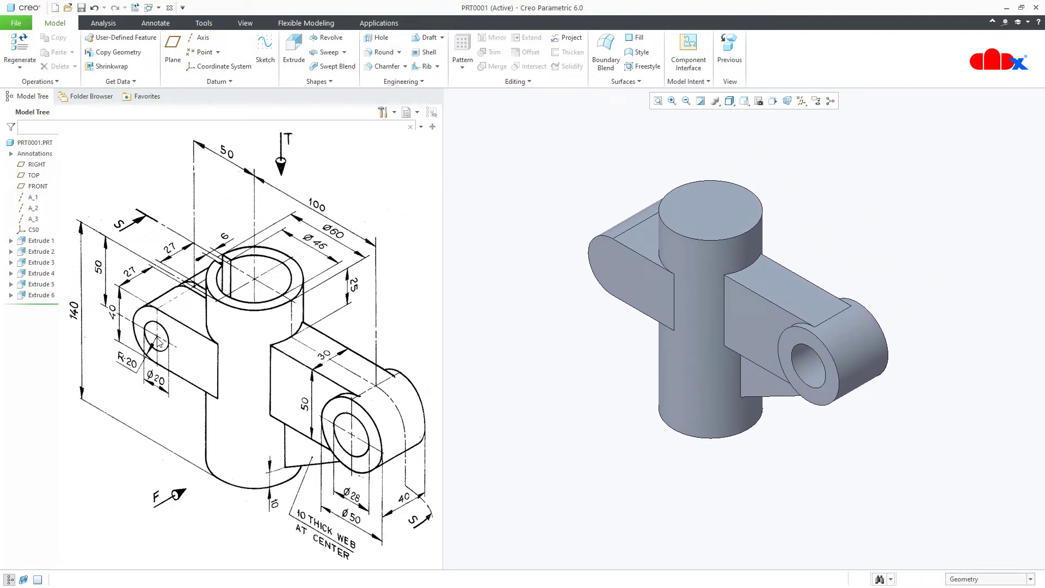
On the front face of the shorter rounded arm, sketch a circle concentric with its rounded end, 20 in diameter.
{"action": "left_click", "coordinate": [288, 57]}
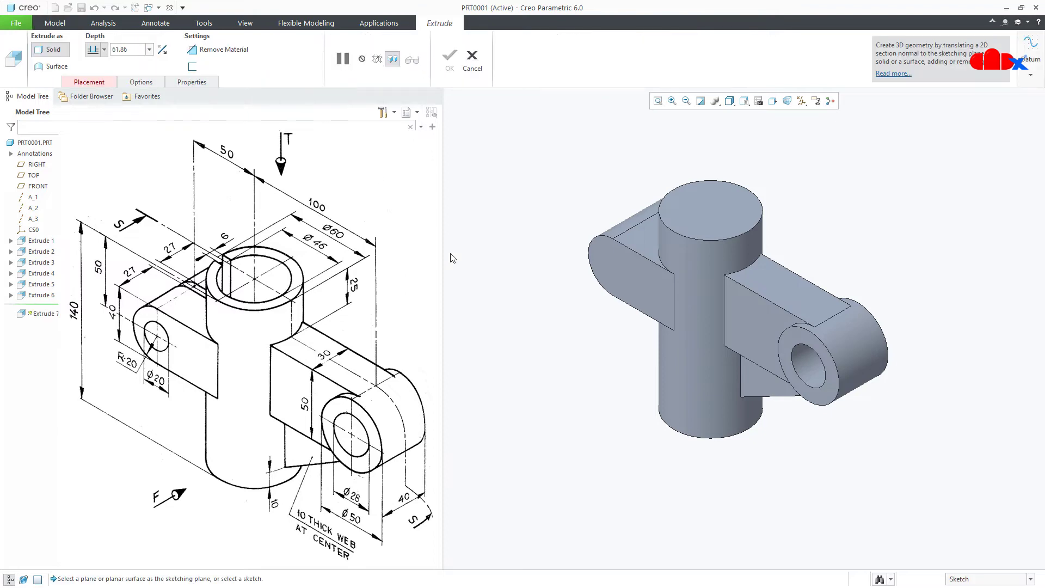
{"action": "left_click", "coordinate": [609, 270]}
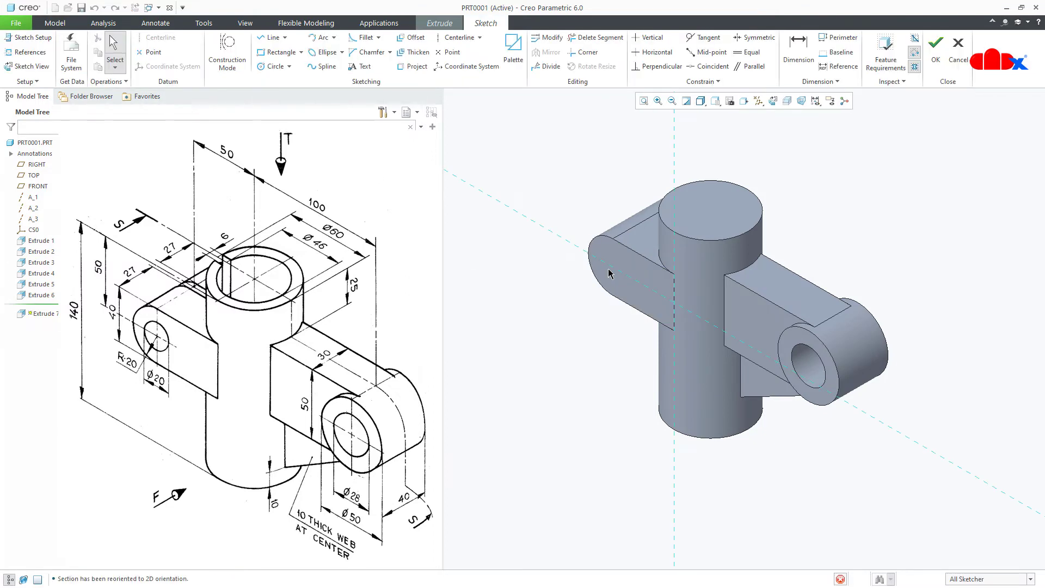
{"action": "right_click", "coordinate": [608, 269]}
{"action": "left_click", "coordinate": [612, 425]}
{"action": "key", "text": "c"}
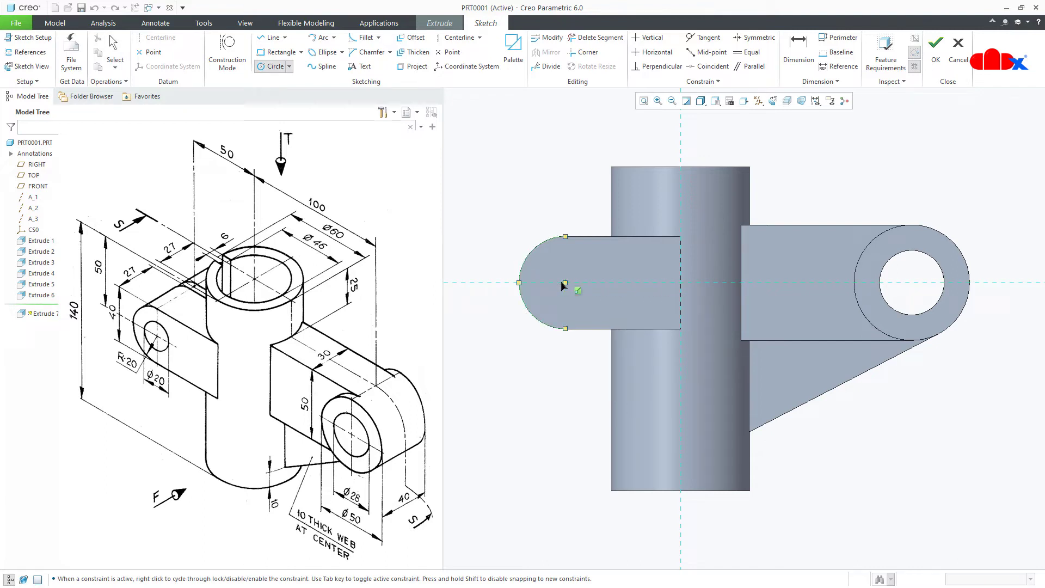
{"action": "left_click", "coordinate": [566, 317]}
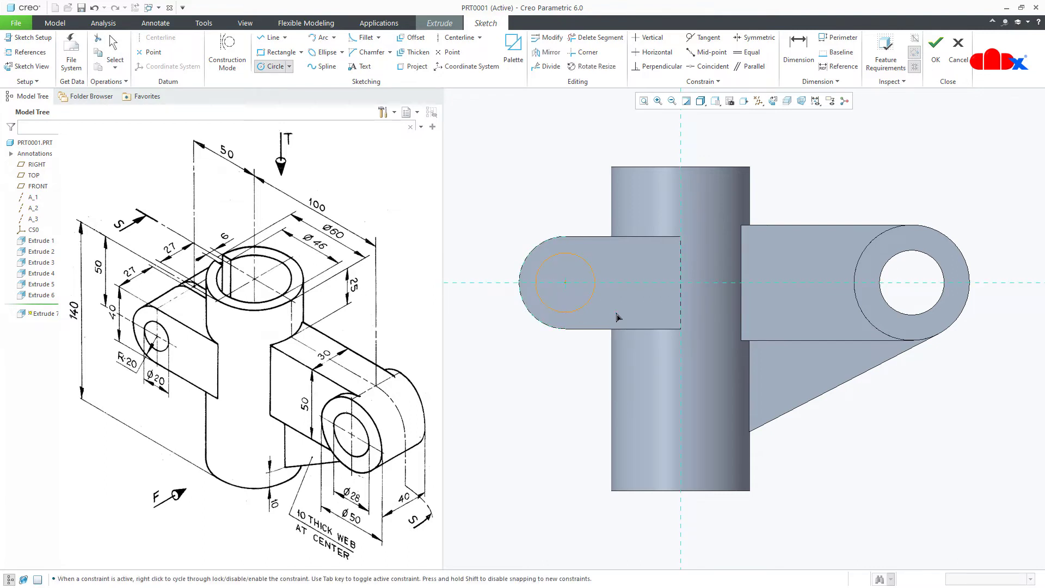
{"action": "middle_click", "coordinate": [618, 318]}
{"action": "double_click", "coordinate": [512, 255]}
{"action": "type", "text": "20"}
{"action": "key", "text": "Return"}
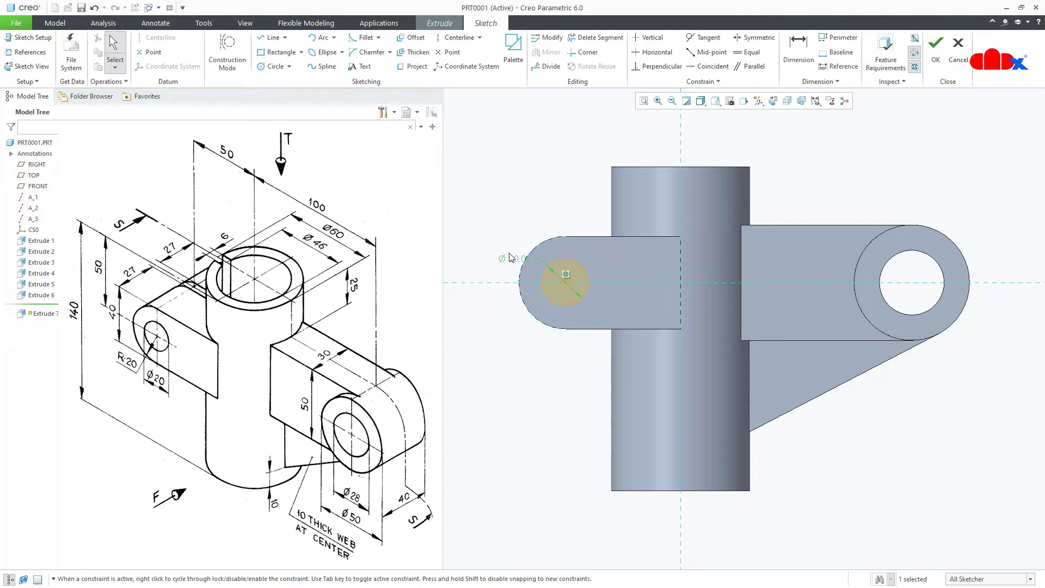
Finish the sketch and cut the circle through all of the shorter rounded arm.
{"action": "right_click", "coordinate": [512, 256]}
{"action": "left_click", "coordinate": [532, 354]}
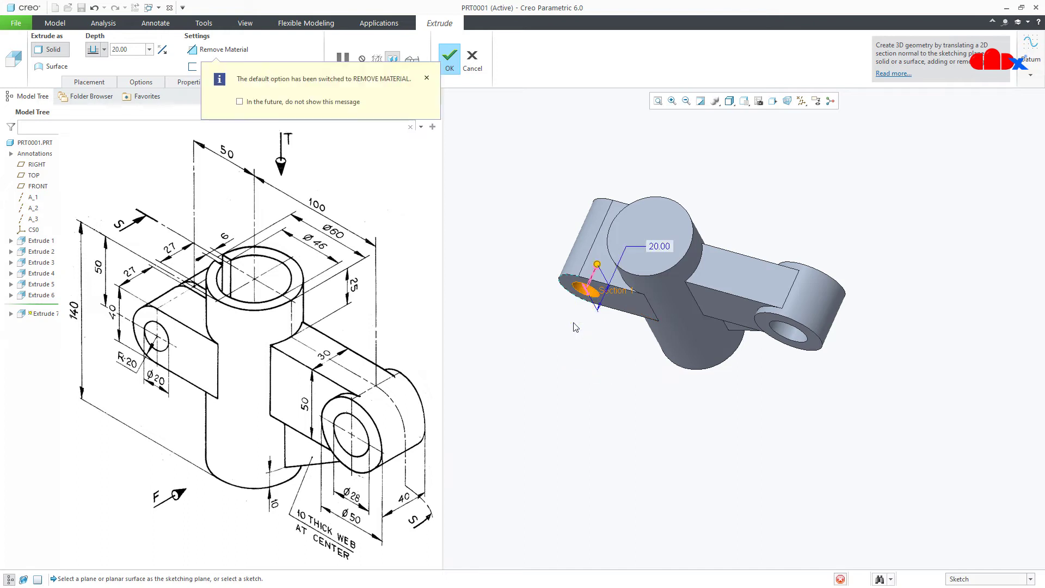
{"action": "left_click", "coordinate": [104, 49]}
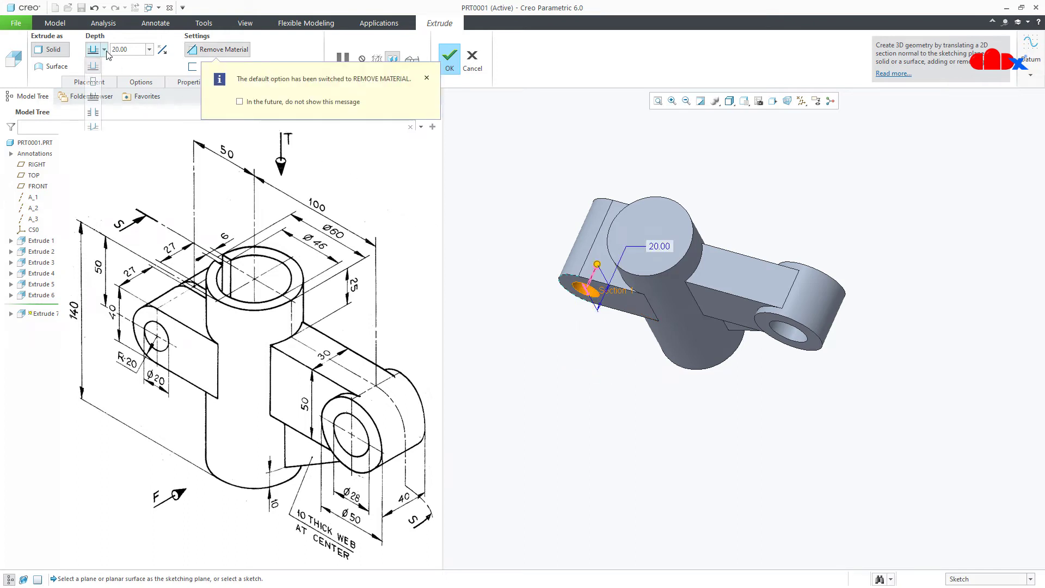
{"action": "left_click", "coordinate": [96, 95]}
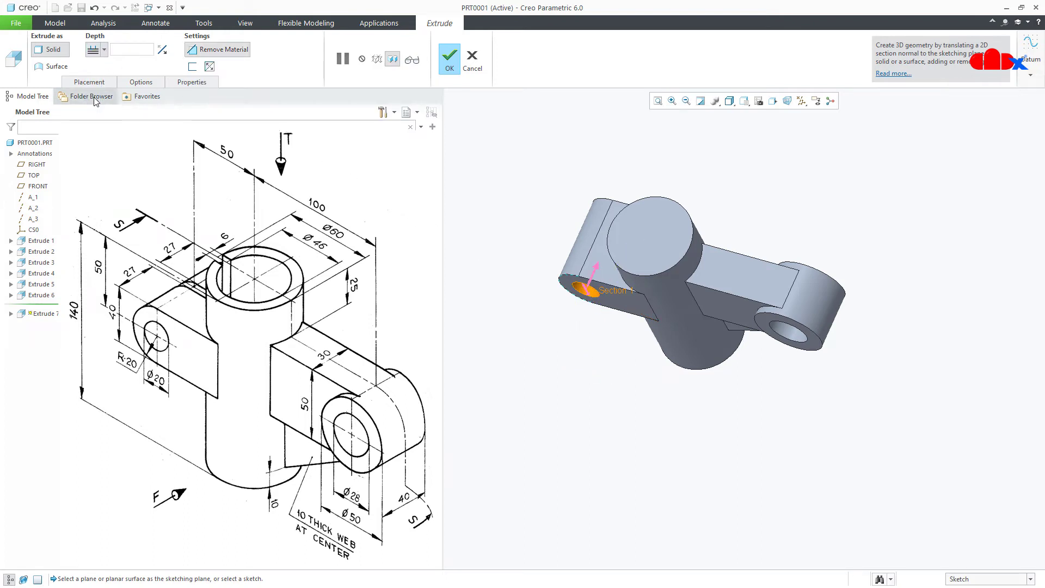
{"action": "left_click", "coordinate": [449, 60]}
{"action": "left_click", "coordinate": [532, 371]}
{"action": "middle_click_drag", "start_coordinate": [630, 357], "coordinate": [643, 318]}
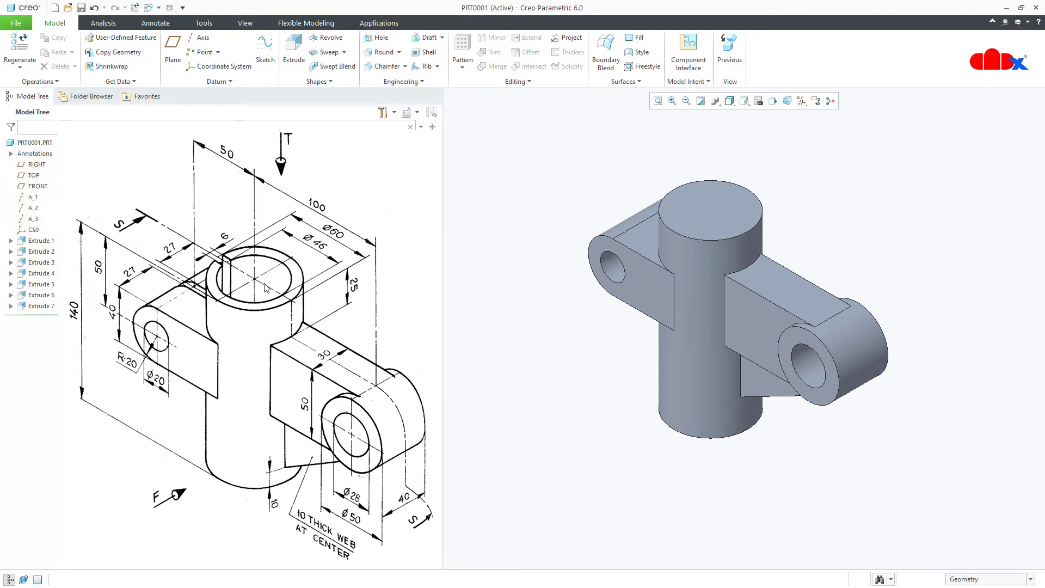
Start an extrude sketch on the central cylinder's top face and draw a circle about 40 in diameter centred on the cylinder axis.
{"action": "left_click", "coordinate": [294, 49]}
{"action": "left_click", "coordinate": [701, 218]}
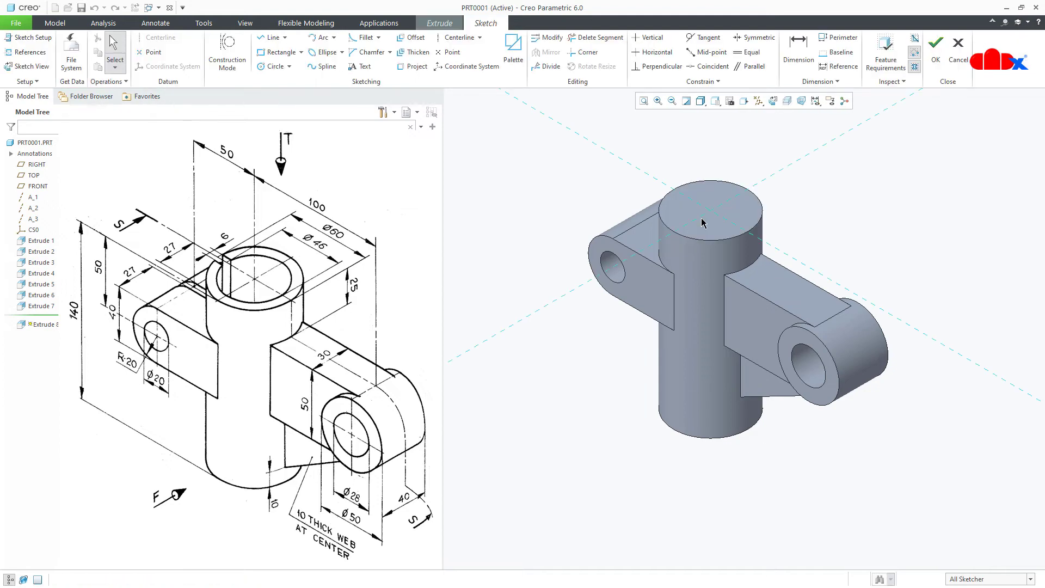
{"action": "right_click", "coordinate": [702, 223]}
{"action": "left_click", "coordinate": [757, 240]}
{"action": "left_click", "coordinate": [681, 329]}
{"action": "left_click", "coordinate": [689, 374]}
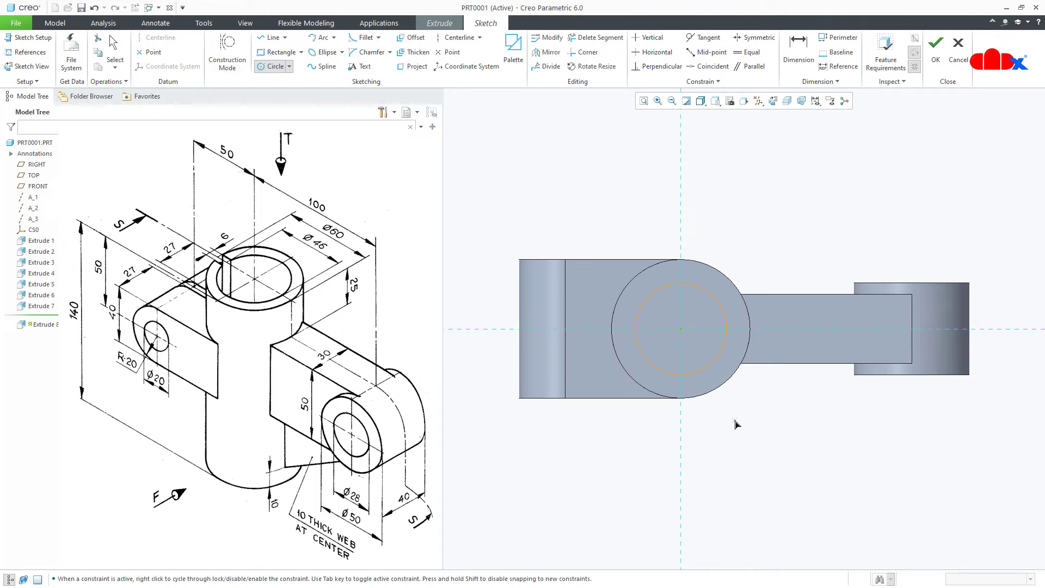
{"action": "middle_click", "coordinate": [736, 424]}
Draw a horizontal line about 52 long from the circle to the shorter arm's outer edge, continued vertically to the horizontal reference.
{"action": "right_click", "coordinate": [736, 423]}
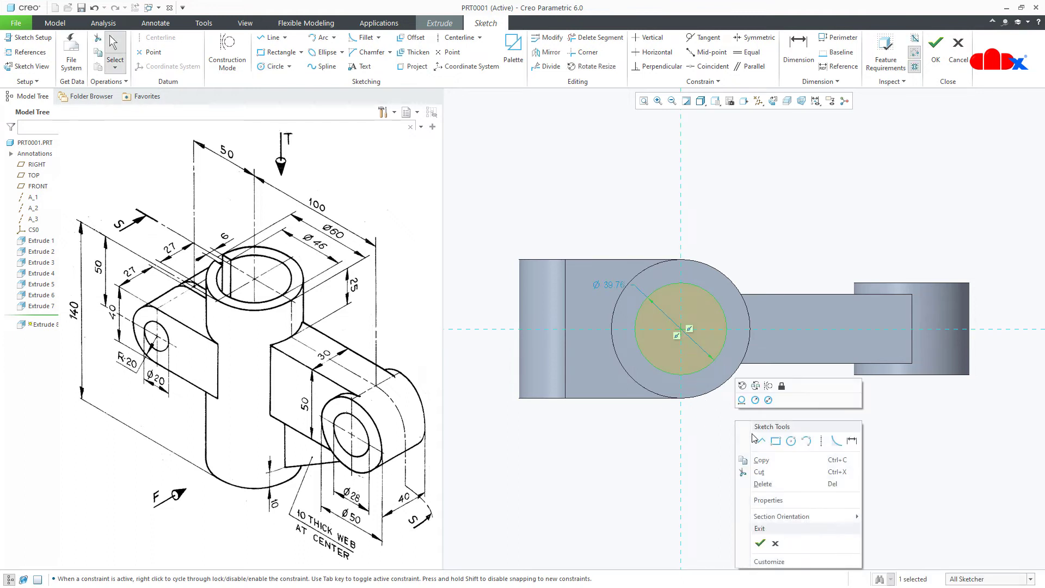
{"action": "left_click", "coordinate": [761, 444]}
{"action": "left_click", "coordinate": [640, 349]}
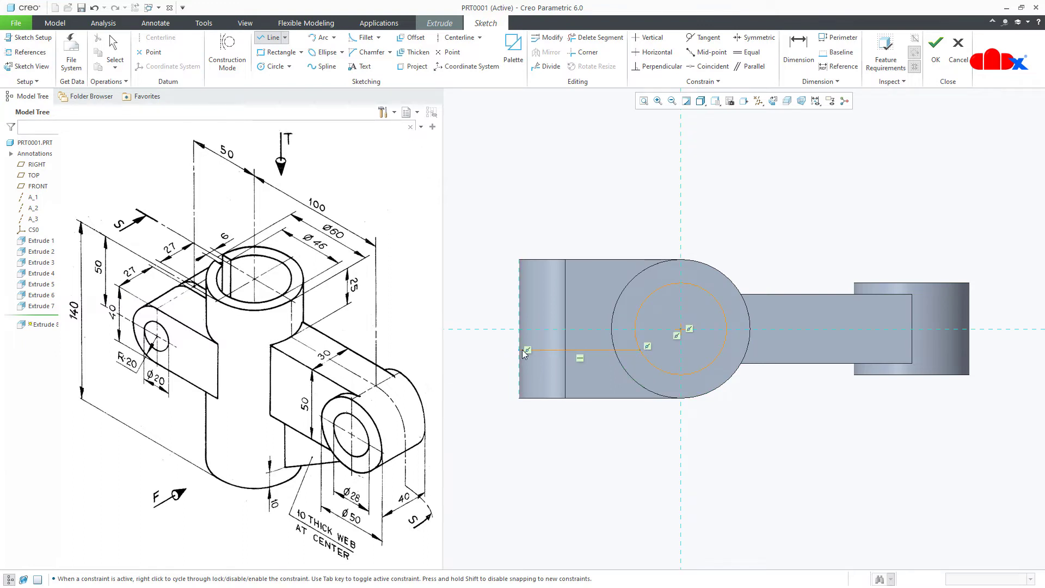
{"action": "left_click", "coordinate": [521, 350]}
{"action": "middle_click", "coordinate": [578, 384]}
Add a centerline along the horizontal reference and mirror the slot lines about it.
{"action": "right_click", "coordinate": [586, 383]}
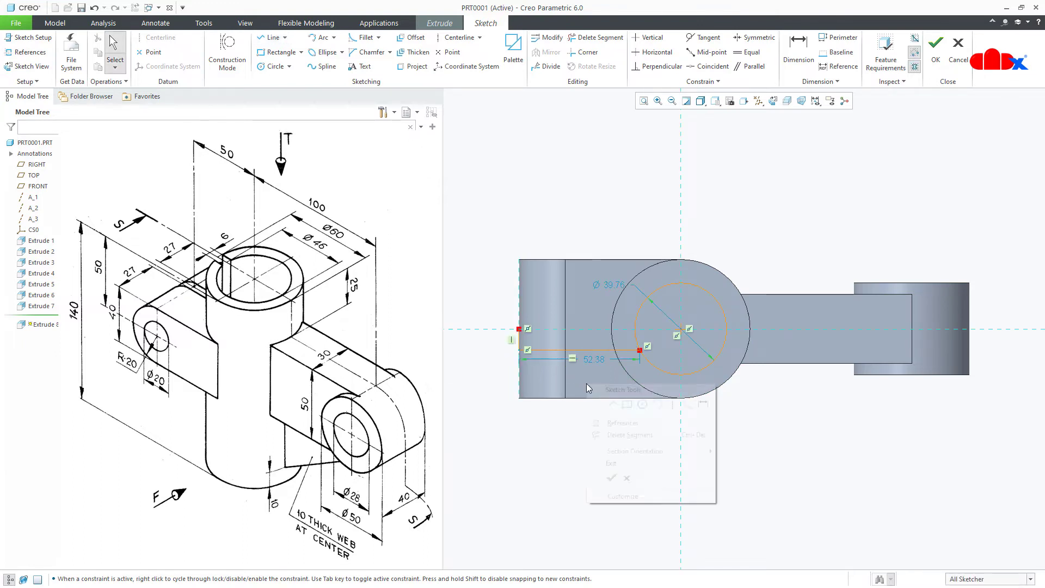
{"action": "left_click", "coordinate": [673, 404]}
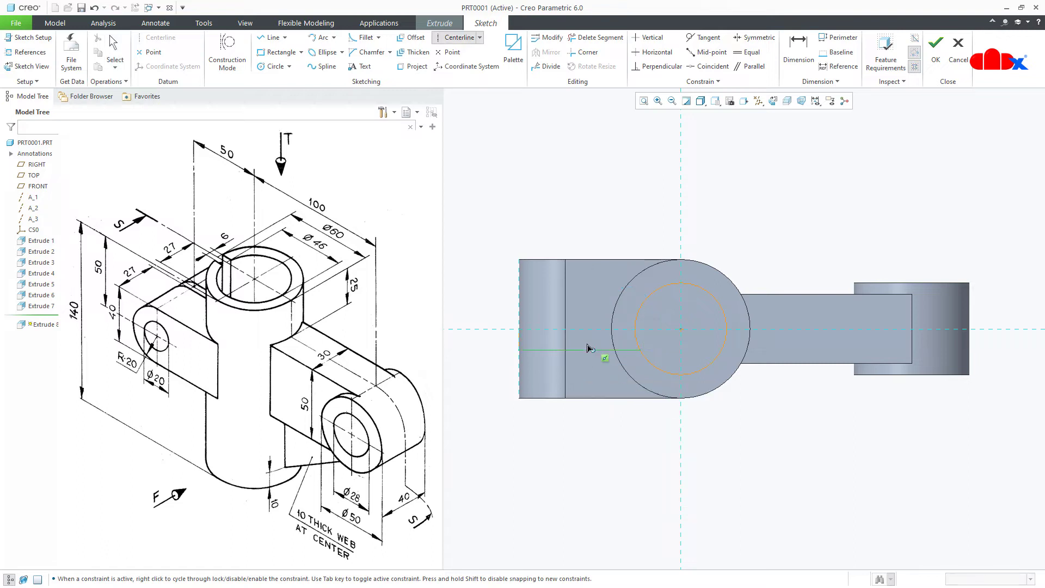
{"action": "middle_click", "coordinate": [626, 424]}
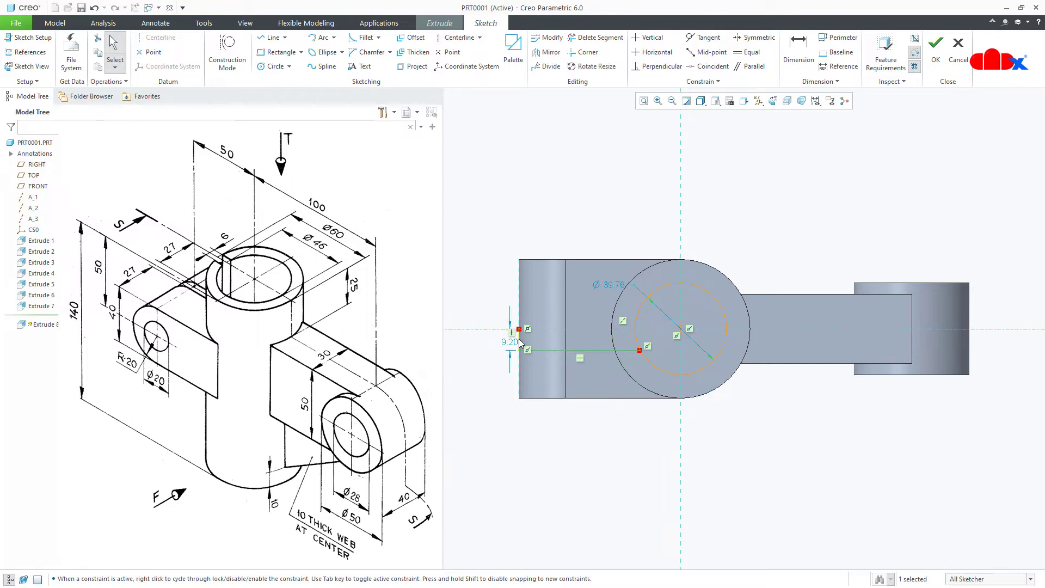
{"action": "left_click", "coordinate": [545, 51]}
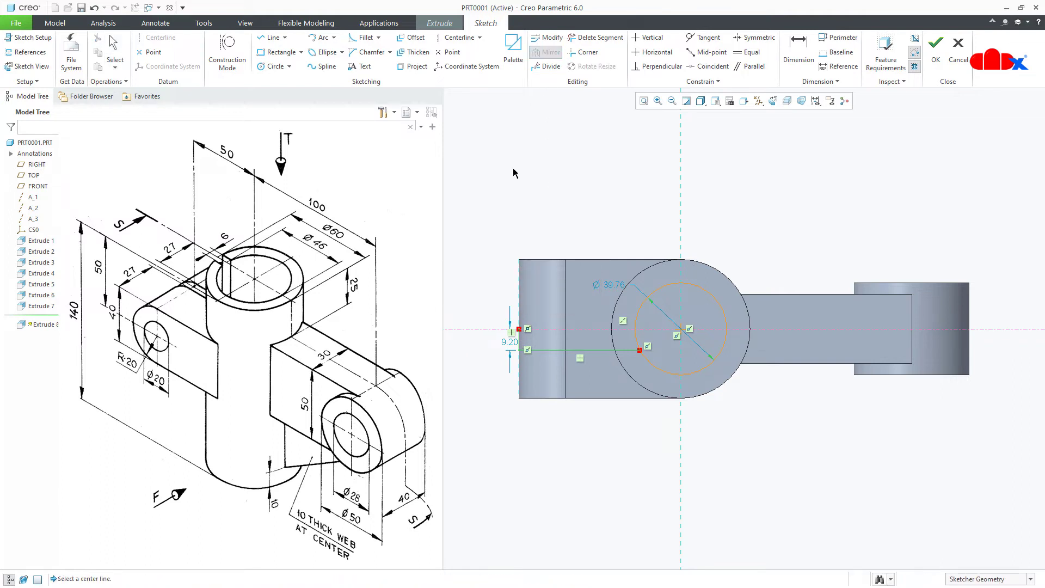
{"action": "left_click", "coordinate": [488, 329]}
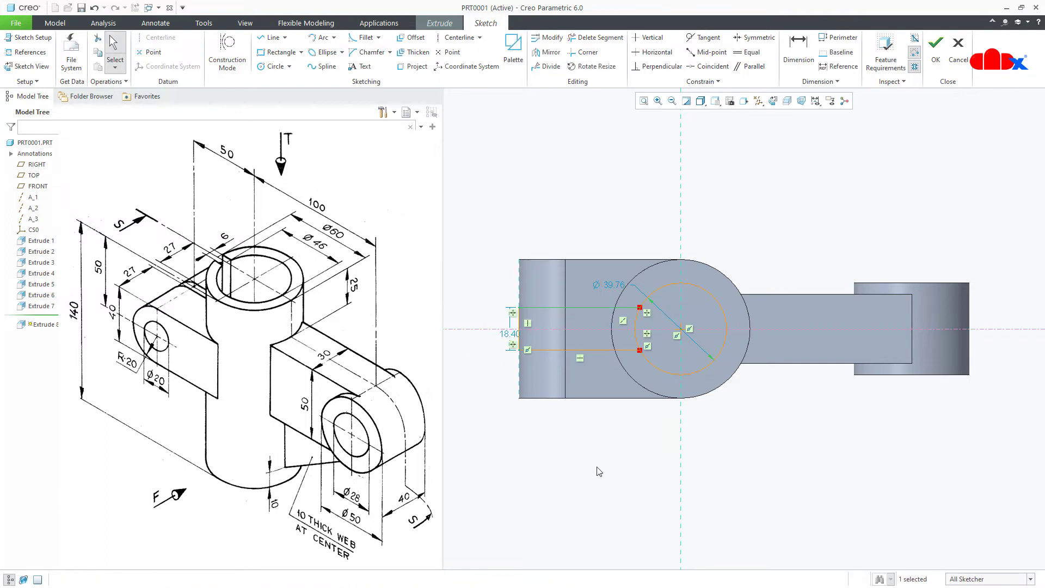
Trim away the circle's segments between the two slot lines to join the slot and bore into one profile.
{"action": "left_click", "coordinate": [596, 37]}
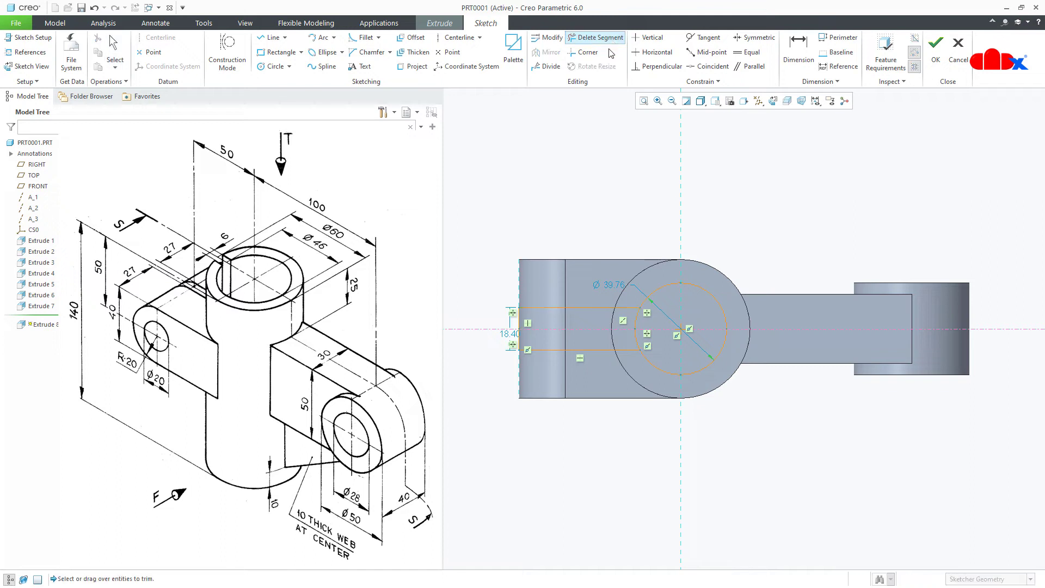
{"action": "left_click", "coordinate": [637, 331]}
{"action": "left_click", "coordinate": [639, 340]}
{"action": "middle_click", "coordinate": [623, 453]}
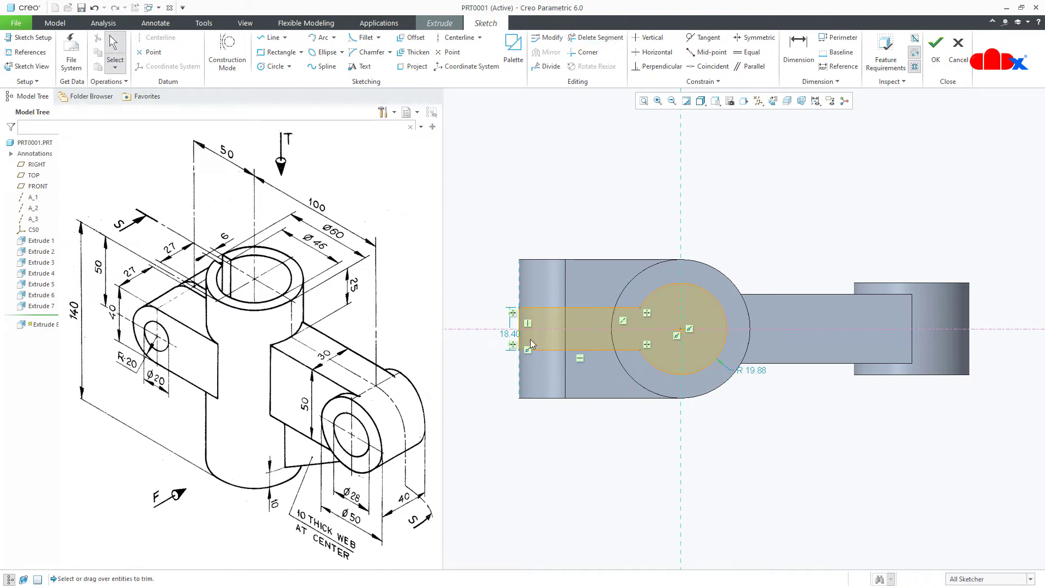
Set the slot width to 6 and dimension the bore arc with a diameter of 46.
{"action": "double_click", "coordinate": [514, 333]}
{"action": "type", "text": "6"}
{"action": "key", "text": "Return"}
{"action": "right_click", "coordinate": [741, 381]}
{"action": "left_click", "coordinate": [849, 404]}
{"action": "left_click", "coordinate": [699, 375]}
{"action": "middle_click", "coordinate": [730, 412]}
{"action": "type", "text": "46"}
{"action": "key", "text": "Return"}
Finish the slotted bore sketch and extrude it as a material-removing cut through all of the part.
{"action": "right_click", "coordinate": [718, 431]}
{"action": "left_click", "coordinate": [732, 519]}
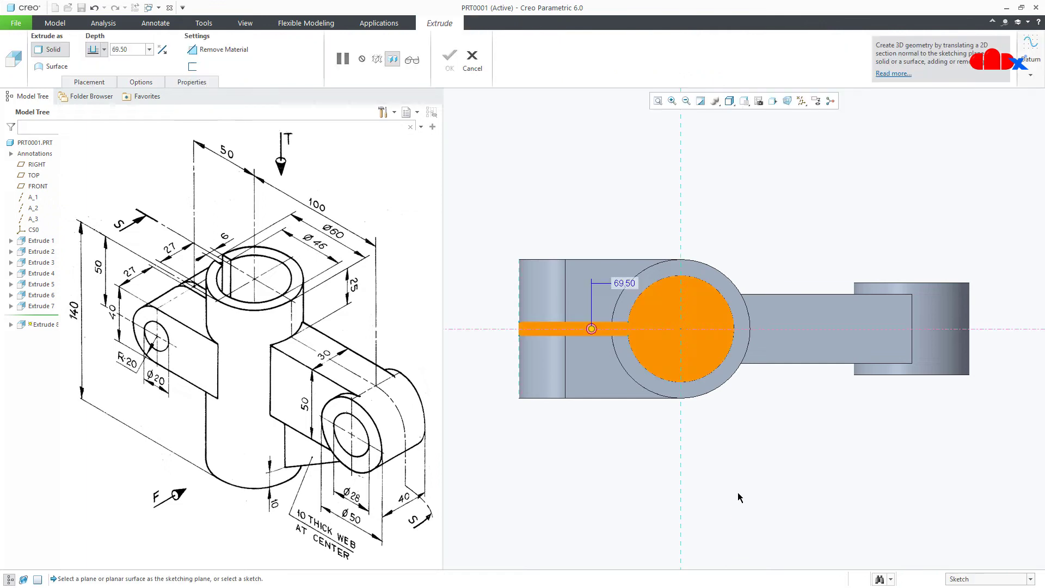
{"action": "middle_click_drag", "start_coordinate": [640, 280], "coordinate": [654, 346]}
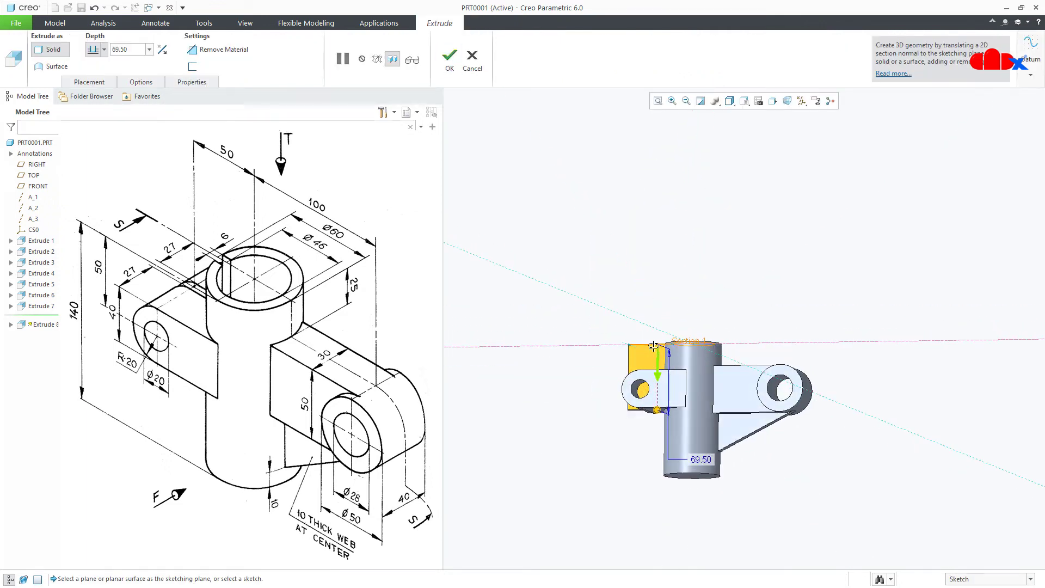
{"action": "left_click", "coordinate": [241, 51]}
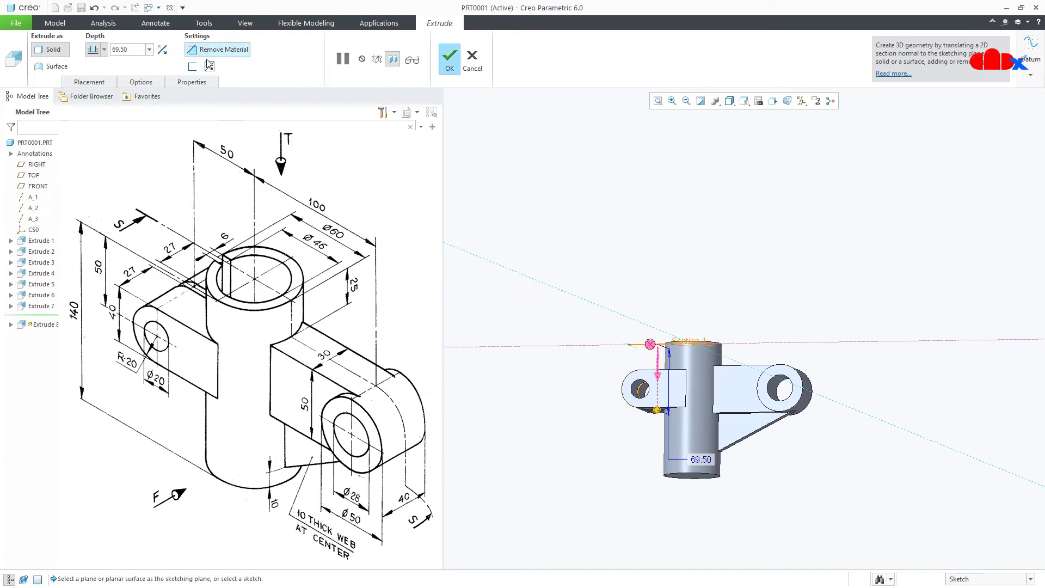
{"action": "left_click", "coordinate": [104, 49]}
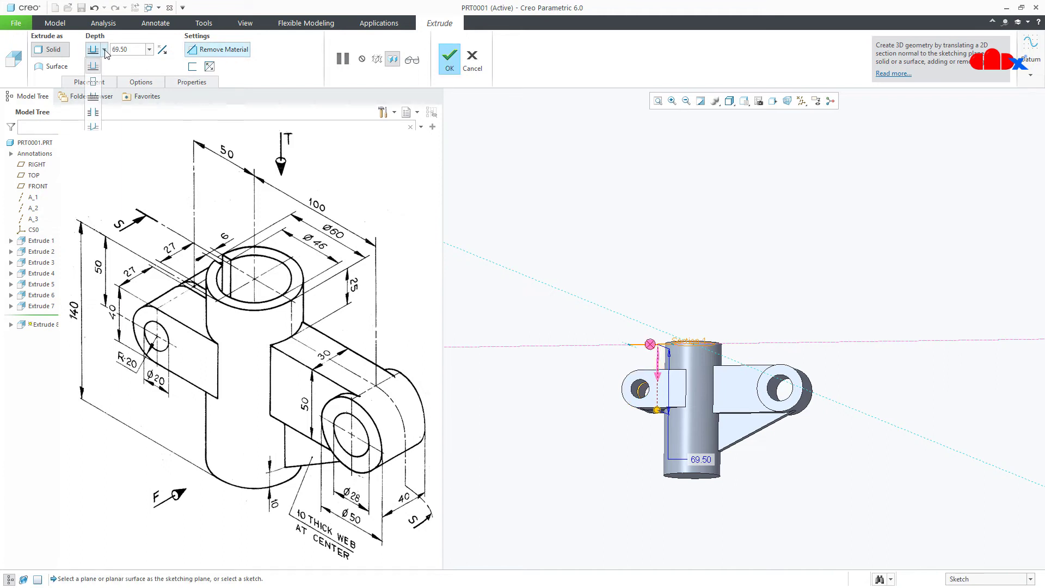
{"action": "left_click", "coordinate": [94, 111]}
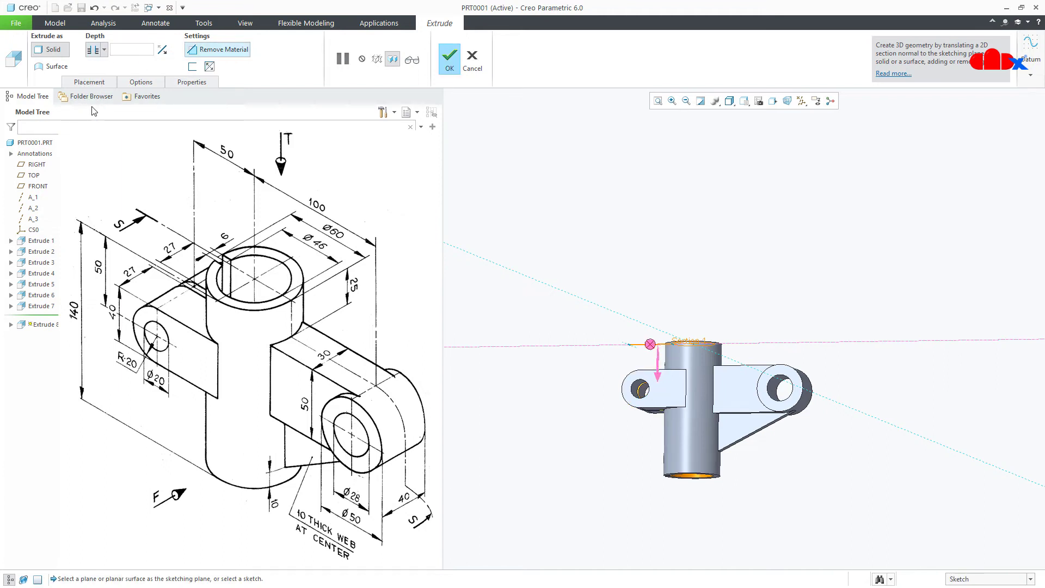
{"action": "left_click", "coordinate": [449, 59]}
{"action": "middle_click_drag", "start_coordinate": [578, 391], "coordinate": [706, 453]}
{"action": "left_click", "coordinate": [707, 453]}
{"action": "key", "text": "ctrl+d"}
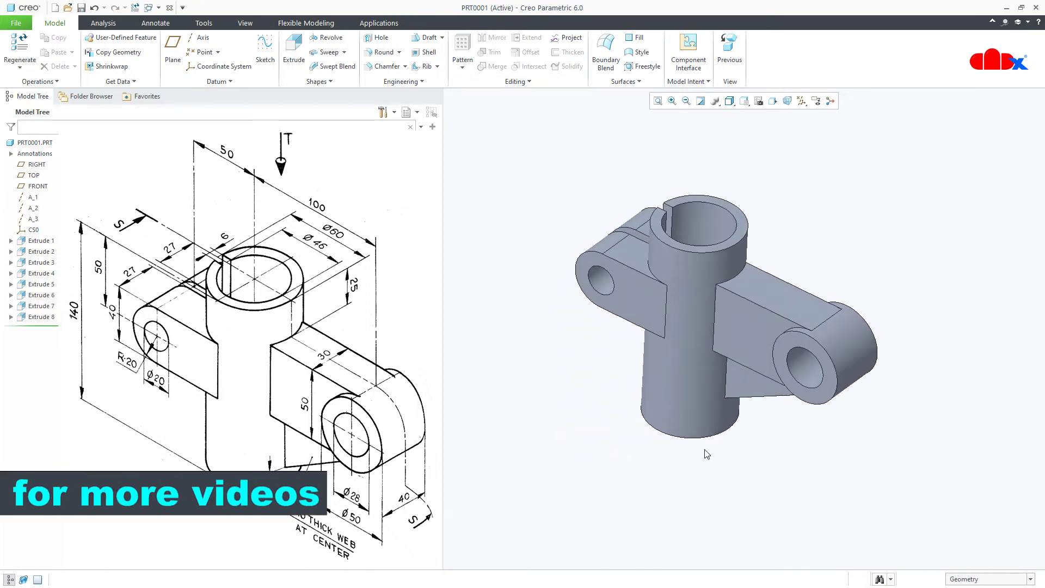
{"action": "middle_click_drag", "start_coordinate": [684, 320], "coordinate": [693, 373]}
{"action": "key", "text": "ctrl+d"}
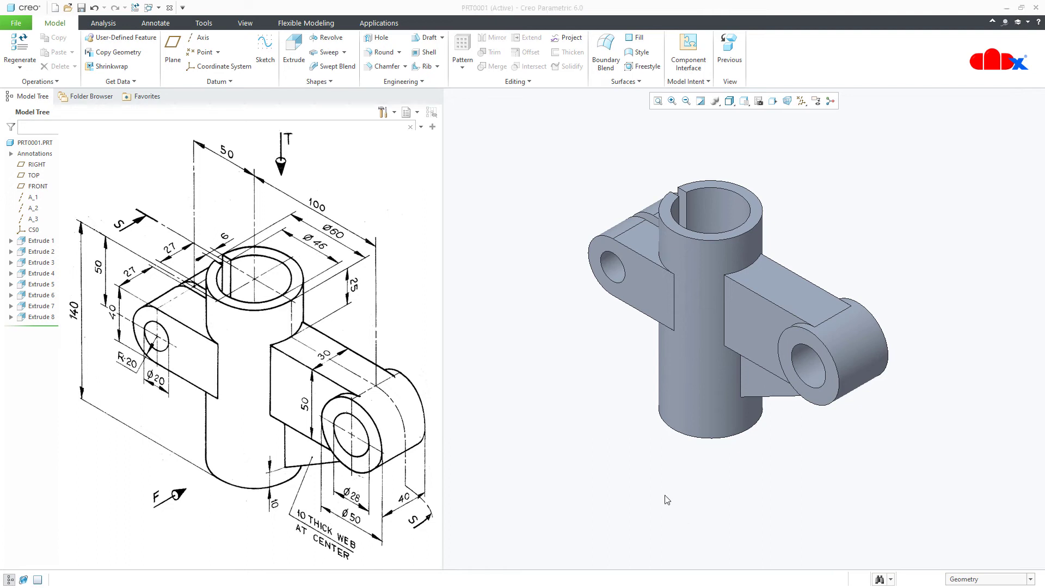
Apply the metallic blue appearance to the entire part.
{"action": "left_click", "coordinate": [245, 23]}
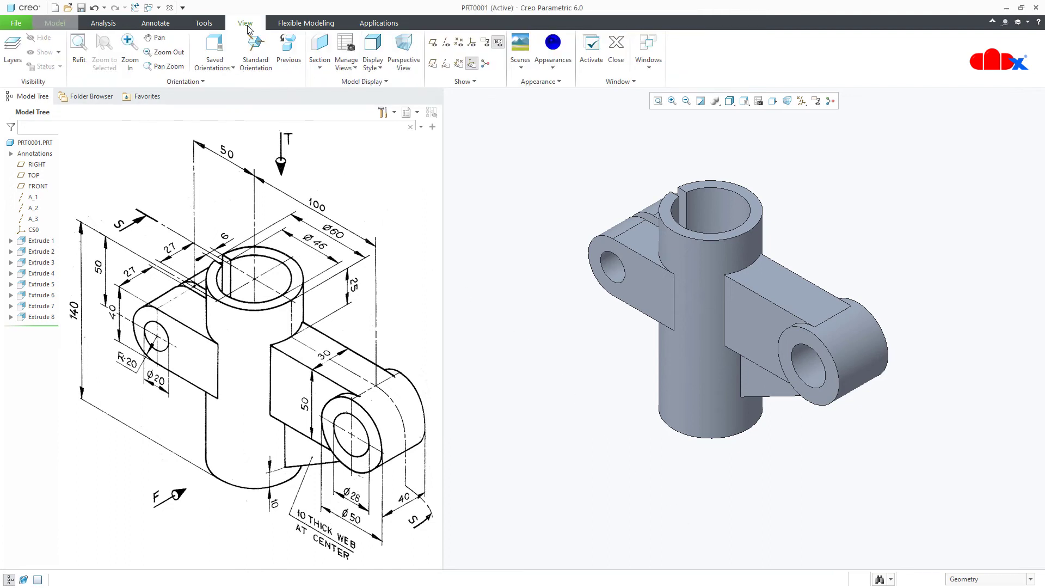
{"action": "left_click", "coordinate": [553, 68]}
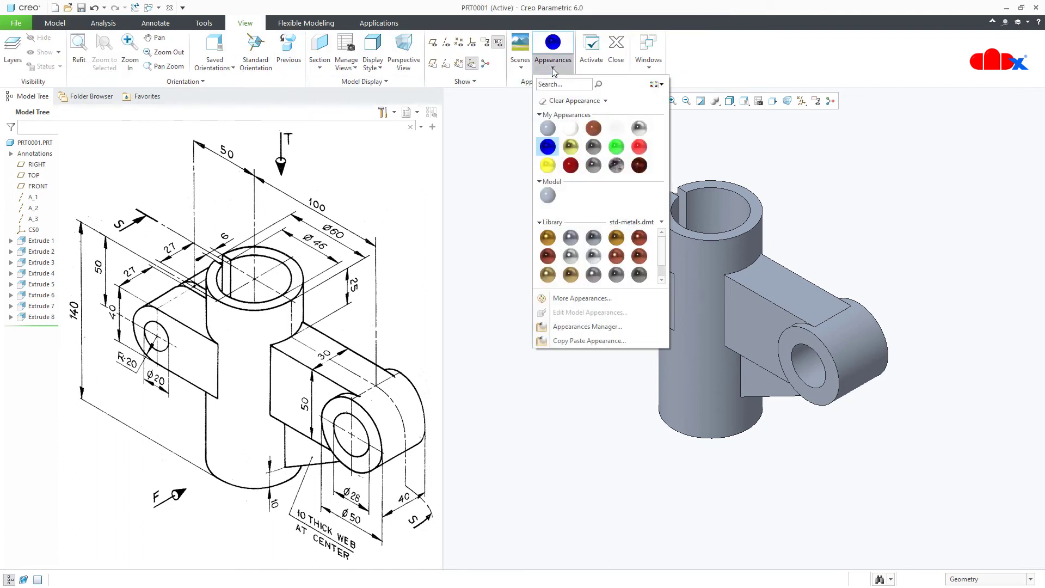
{"action": "left_click", "coordinate": [547, 146]}
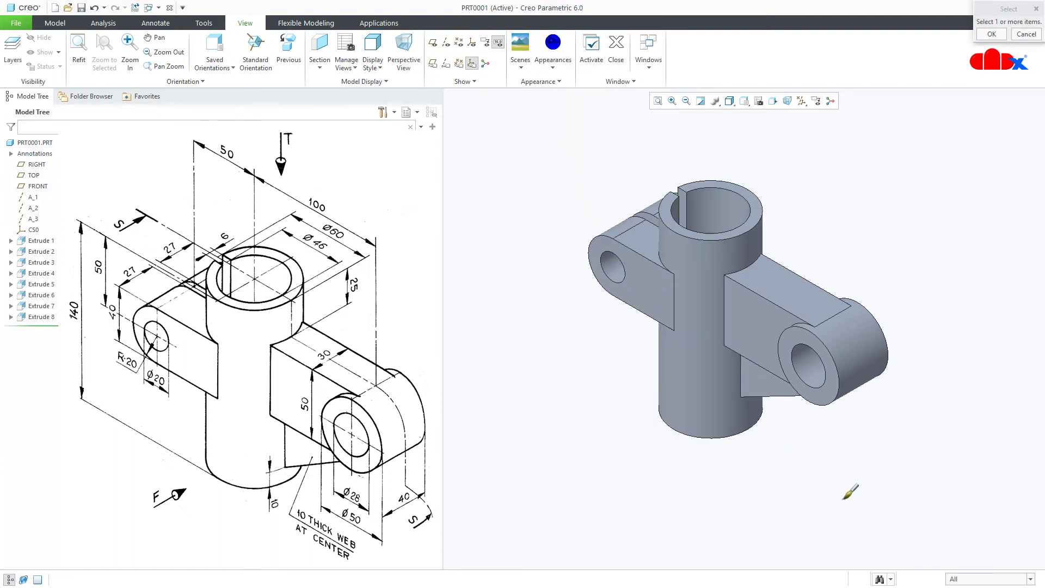
{"action": "left_click", "coordinate": [962, 575]}
{"action": "left_click", "coordinate": [966, 568]}
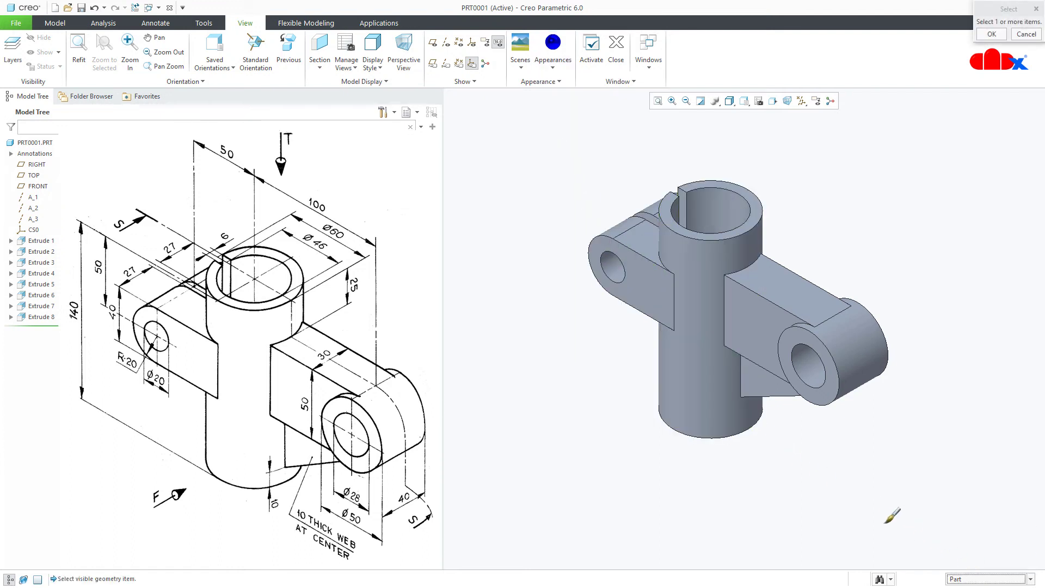
{"action": "left_click", "coordinate": [736, 407]}
{"action": "middle_click", "coordinate": [730, 407]}
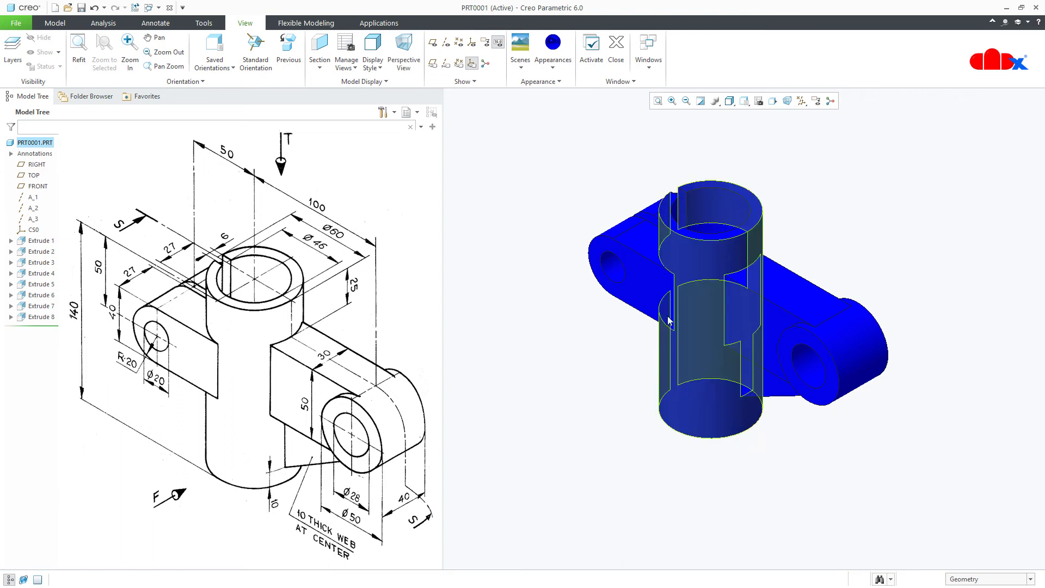
Change the part's ptc-metallic-blue appearance to a lighter blue, about RGB 34, 128, 255.
{"action": "left_click", "coordinate": [553, 54]}
{"action": "right_click", "coordinate": [549, 190]}
{"action": "left_click", "coordinate": [558, 200]}
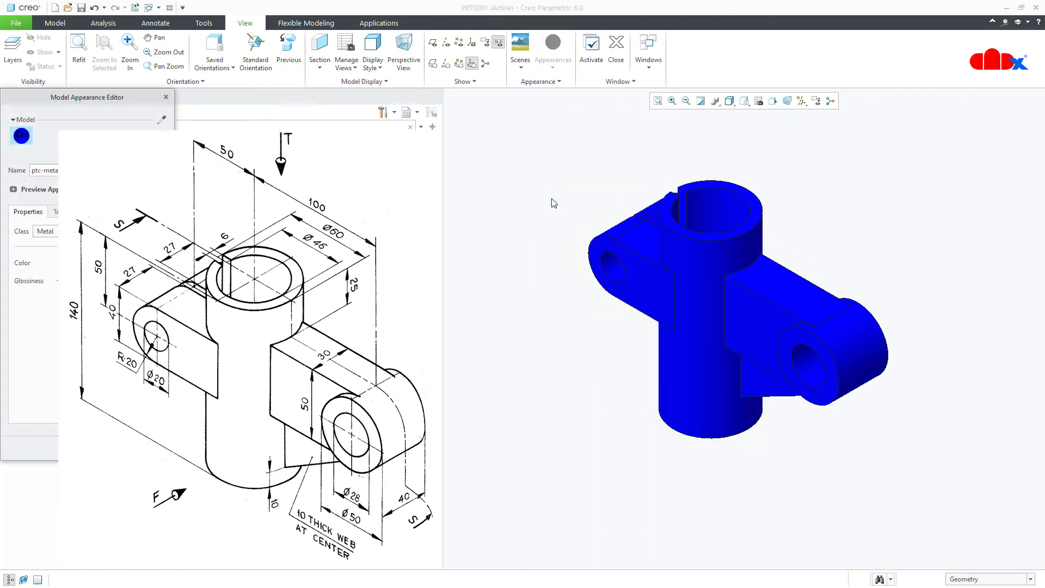
{"action": "left_click_drag", "start_coordinate": [145, 99], "coordinate": [592, 121]}
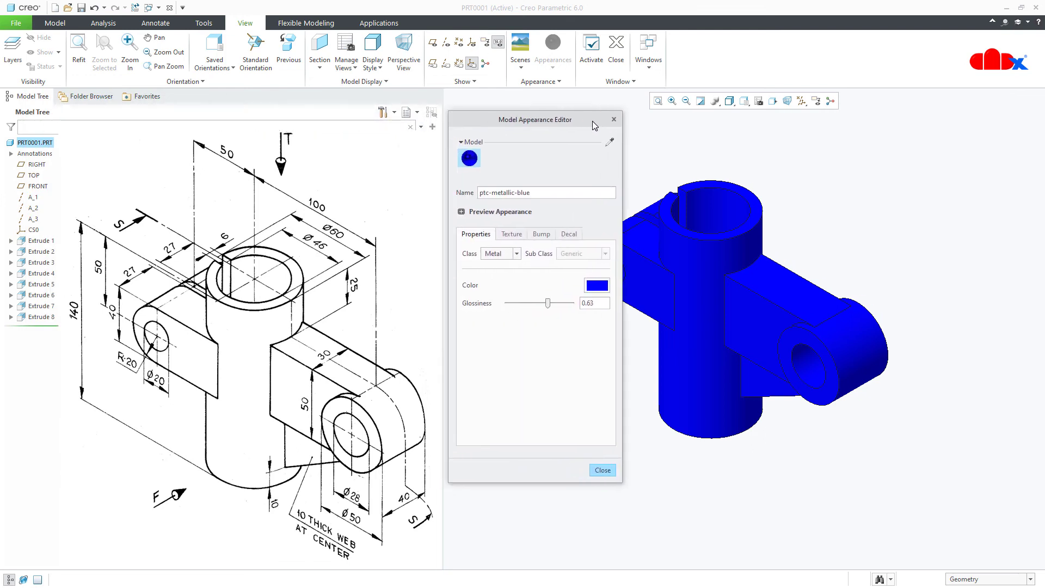
{"action": "left_click", "coordinate": [598, 286]}
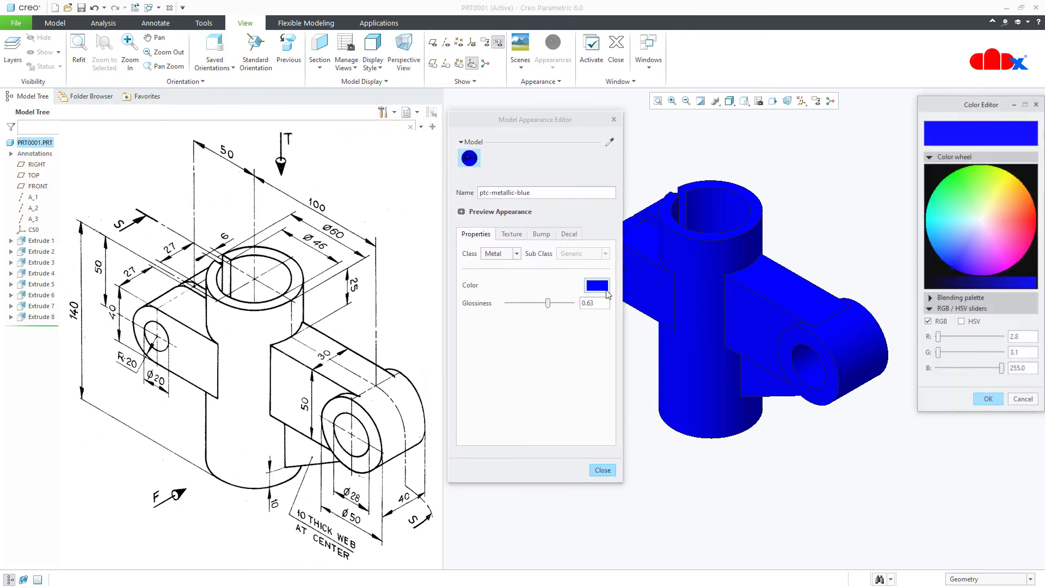
{"action": "left_click", "coordinate": [941, 257]}
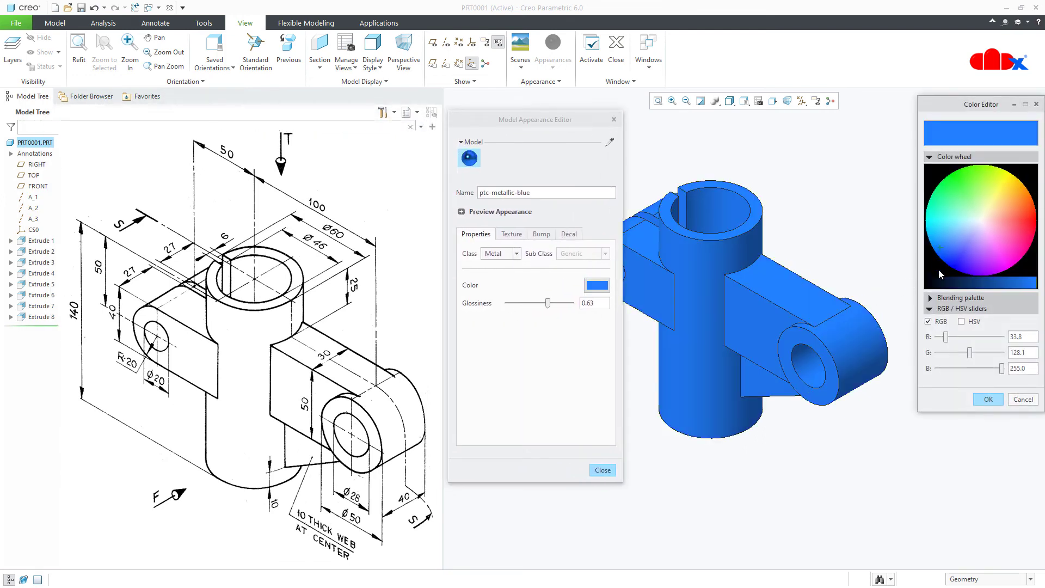
{"action": "left_click", "coordinate": [987, 400]}
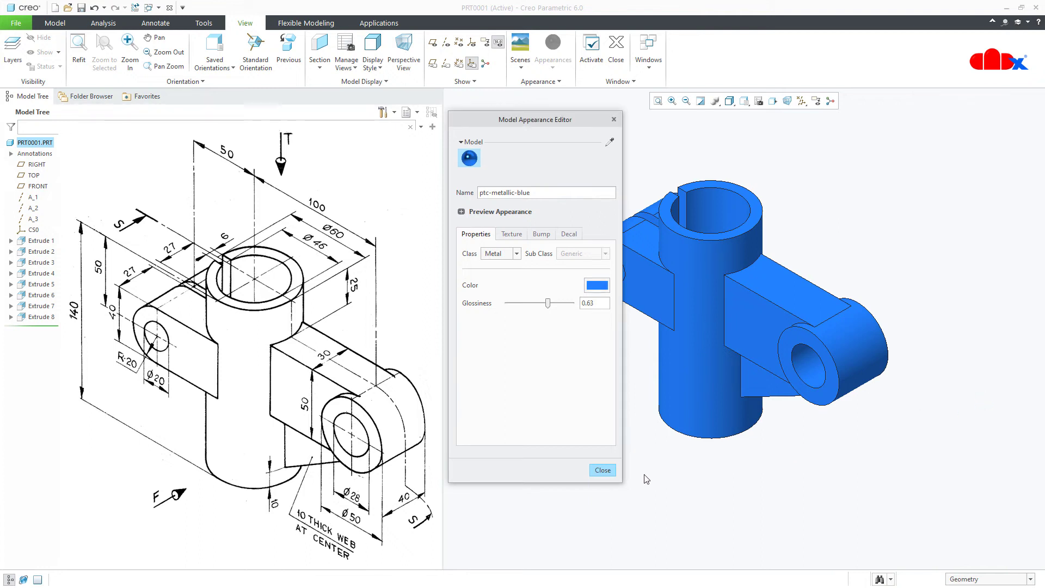
{"action": "left_click", "coordinate": [603, 470]}
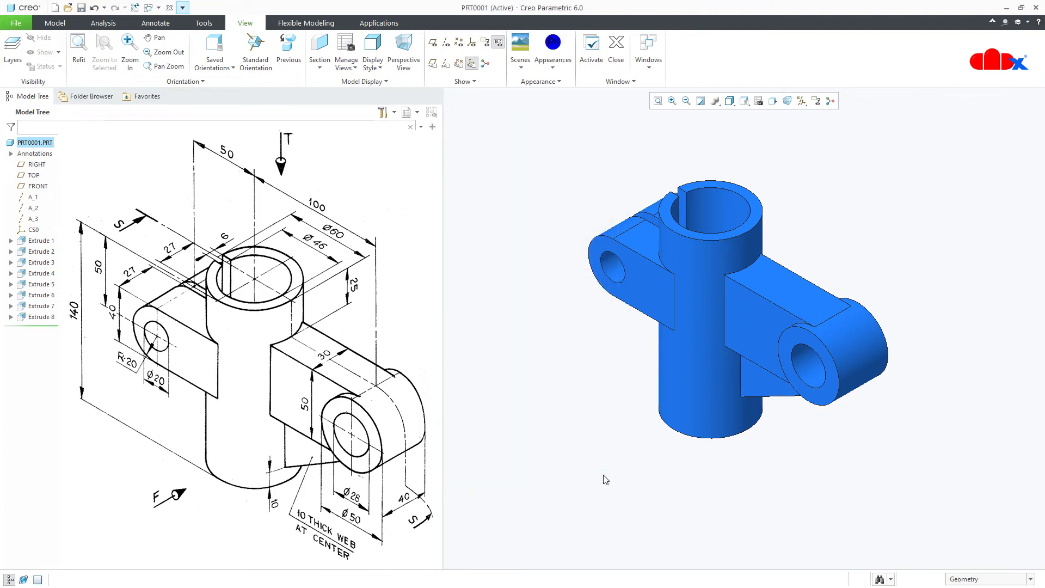
Apply the white appearance to the inner surfaces of both arm holes and the slotted central bore.
{"action": "left_click", "coordinate": [555, 67]}
{"action": "left_click", "coordinate": [570, 128]}
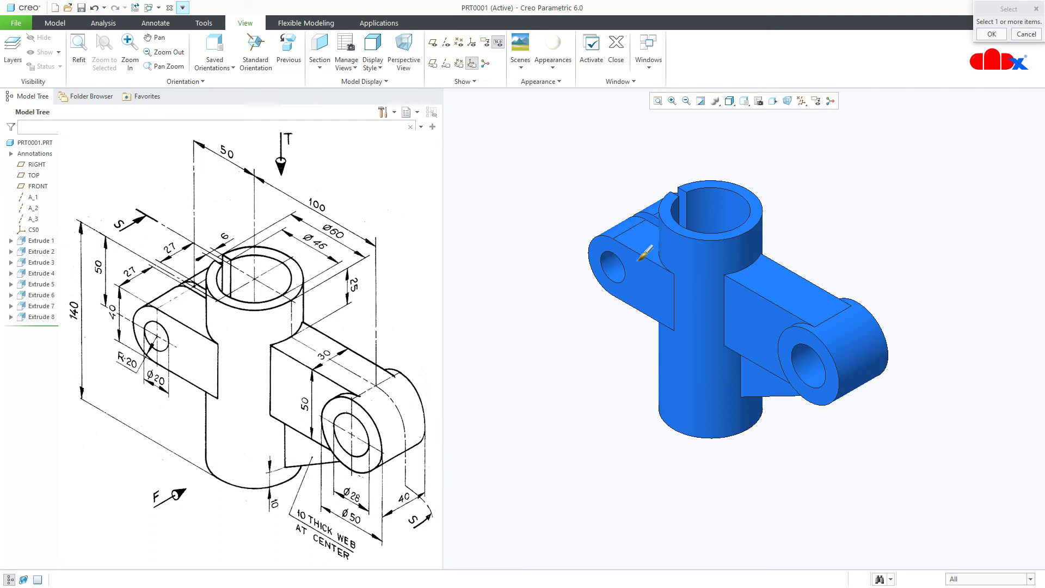
{"action": "left_click", "coordinate": [978, 579]}
{"action": "left_click", "coordinate": [978, 562]}
{"action": "left_click", "coordinate": [821, 372]}
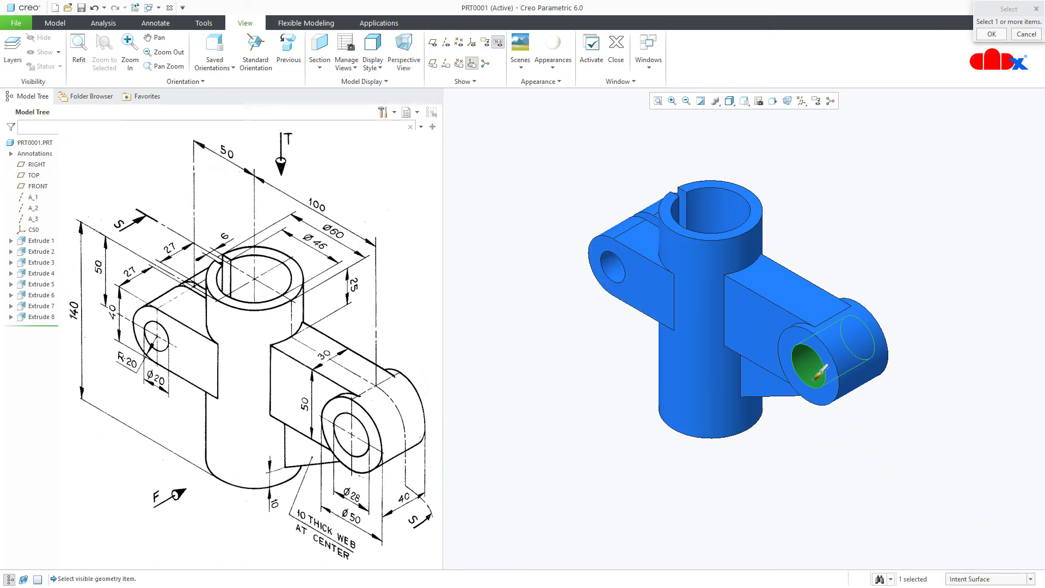
{"action": "left_click", "coordinate": [681, 250], "text": "ctrl"}
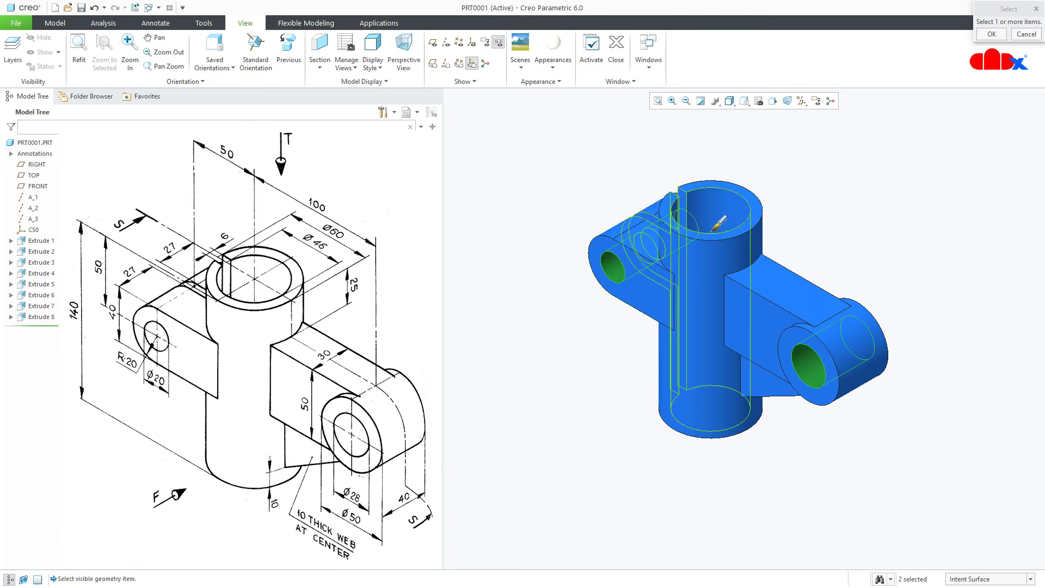
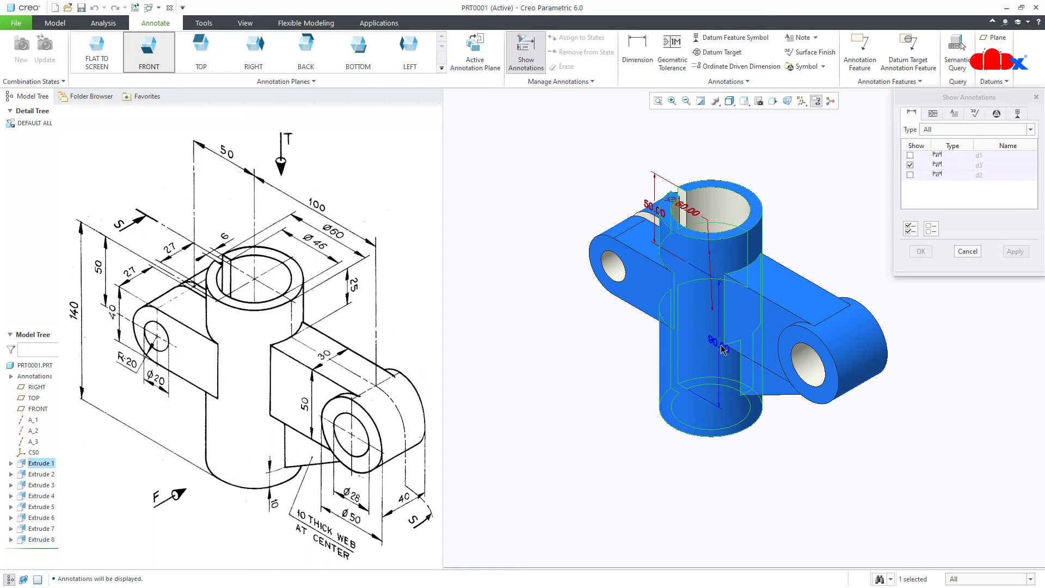
Show Extrude 1's 50 and 90 height dimensions and line them up vertically beyond the shorter arm.
{"action": "left_click", "coordinate": [656, 211]}
{"action": "left_click", "coordinate": [920, 251]}
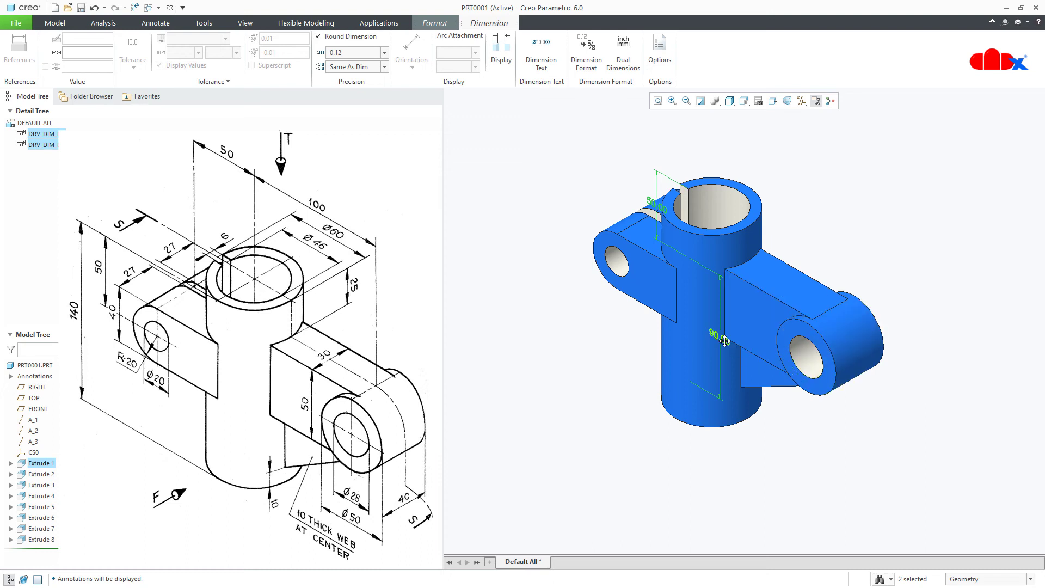
{"action": "left_click_drag", "start_coordinate": [723, 340], "coordinate": [556, 242]}
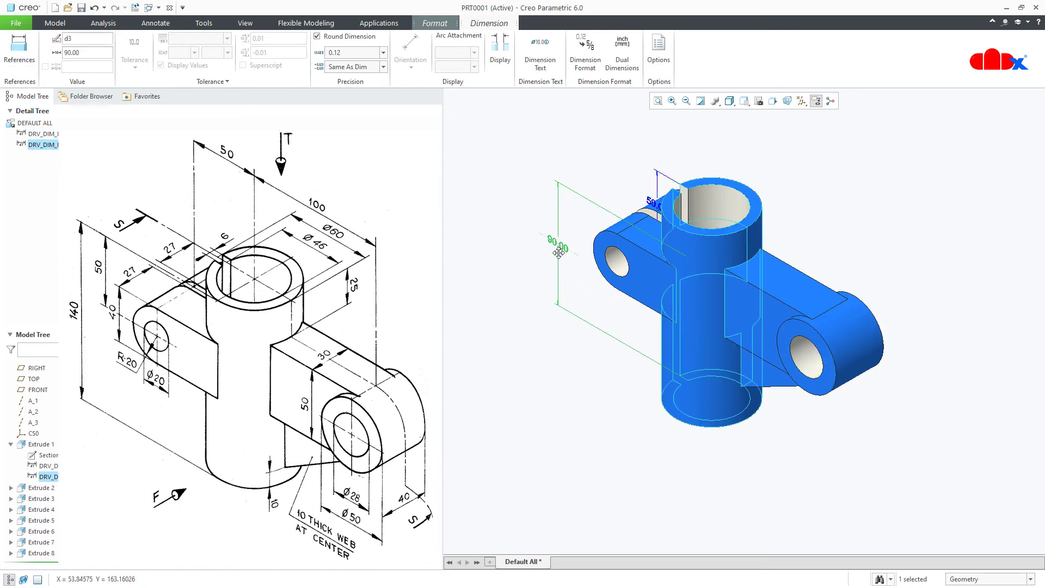
{"action": "left_click", "coordinate": [653, 204]}
{"action": "left_click_drag", "start_coordinate": [653, 204], "coordinate": [558, 162]}
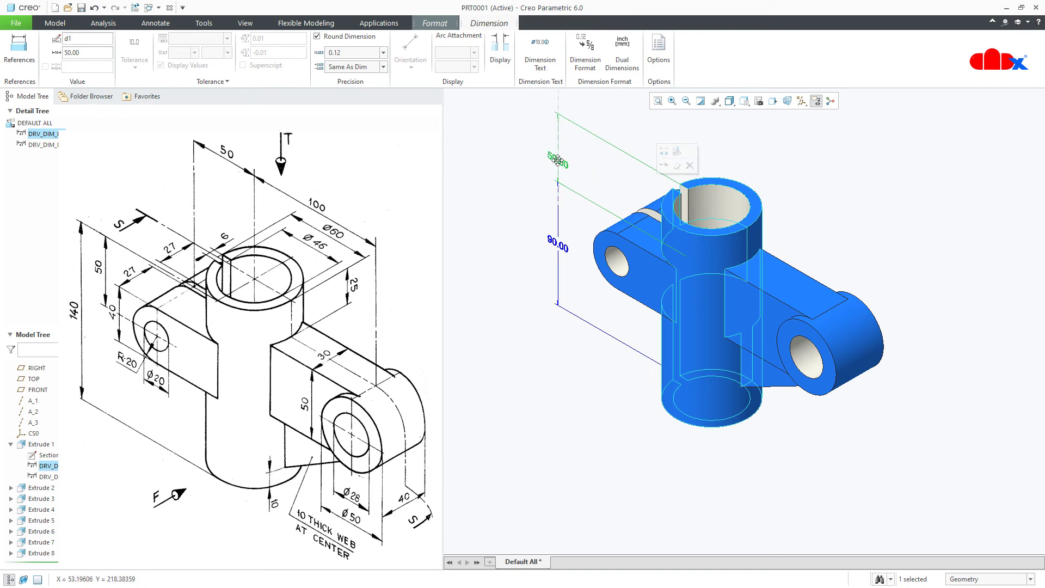
{"action": "left_click", "coordinate": [585, 170]}
Show the 50 and 60 dimensions of Extrude 2 as annotations.
{"action": "left_click", "coordinate": [526, 54]}
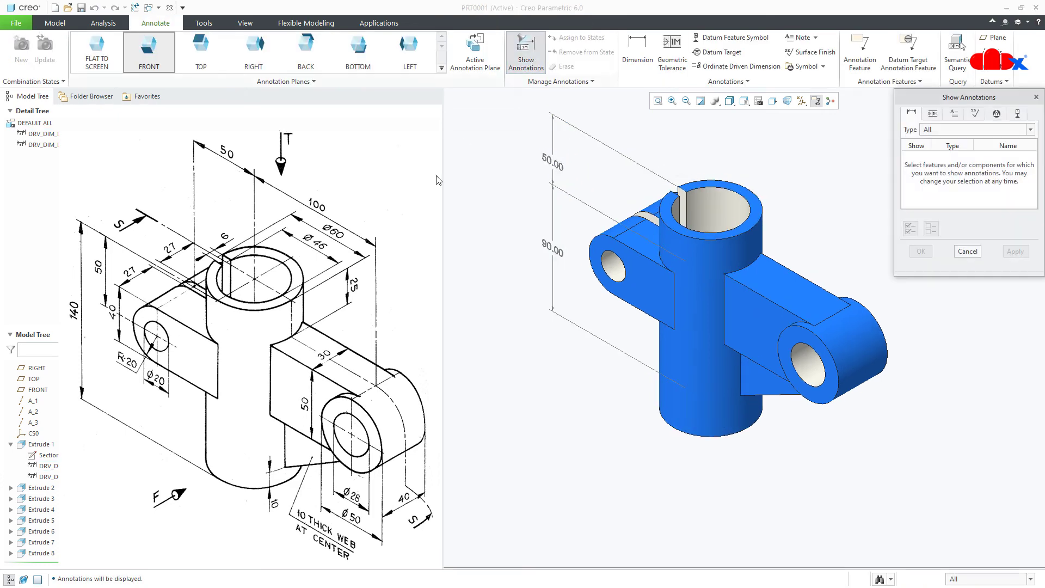
{"action": "left_click", "coordinate": [38, 489]}
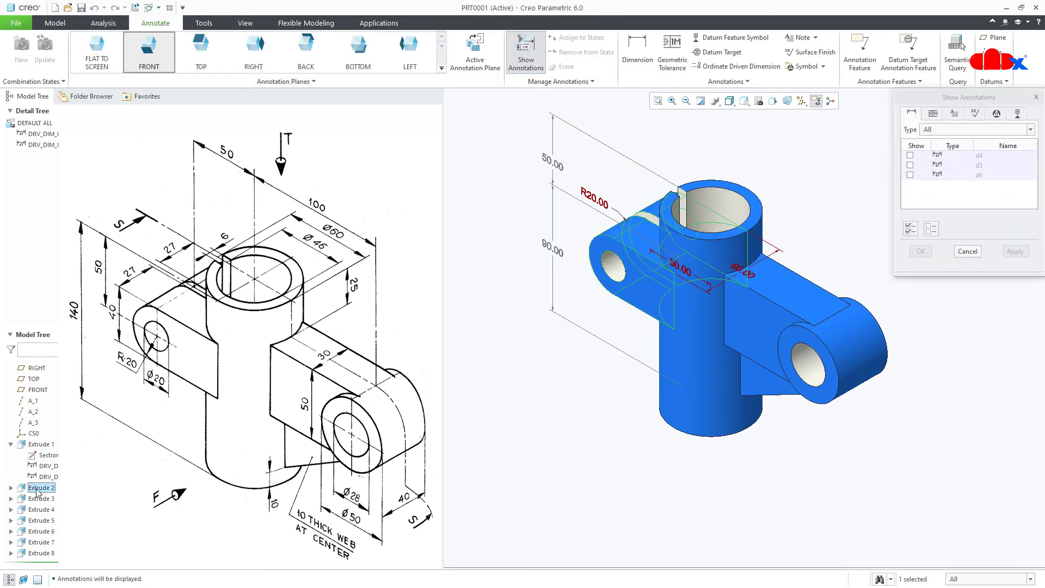
{"action": "left_click", "coordinate": [680, 267]}
{"action": "left_click", "coordinate": [746, 275]}
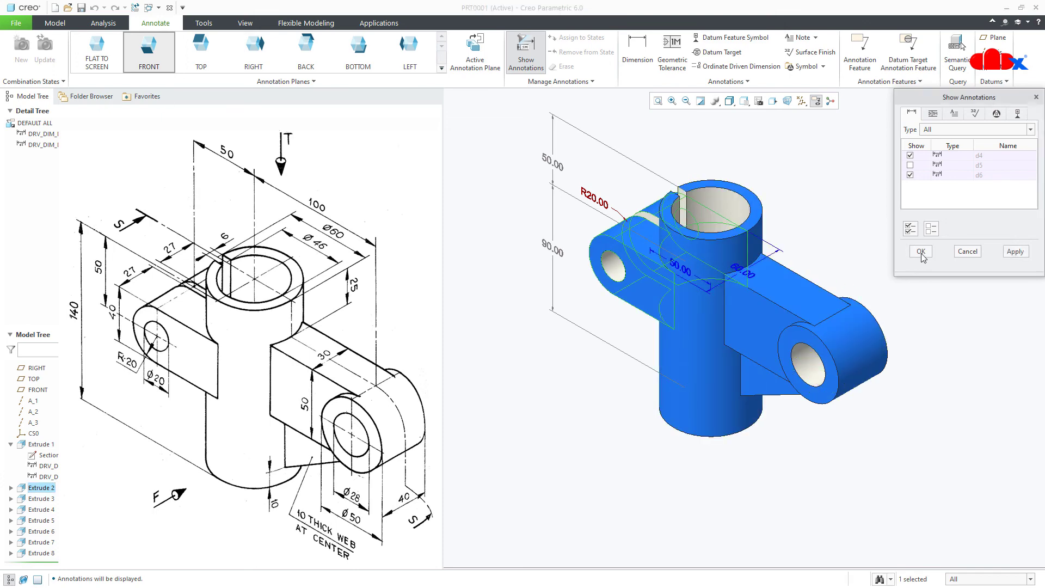
{"action": "left_click", "coordinate": [922, 251]}
Move Extrude 2's 60 dimension out past the end boss and its 50 dimension above the cylinder.
{"action": "left_click", "coordinate": [743, 265]}
{"action": "left_click_drag", "start_coordinate": [744, 265], "coordinate": [911, 363]}
{"action": "left_click", "coordinate": [671, 262]}
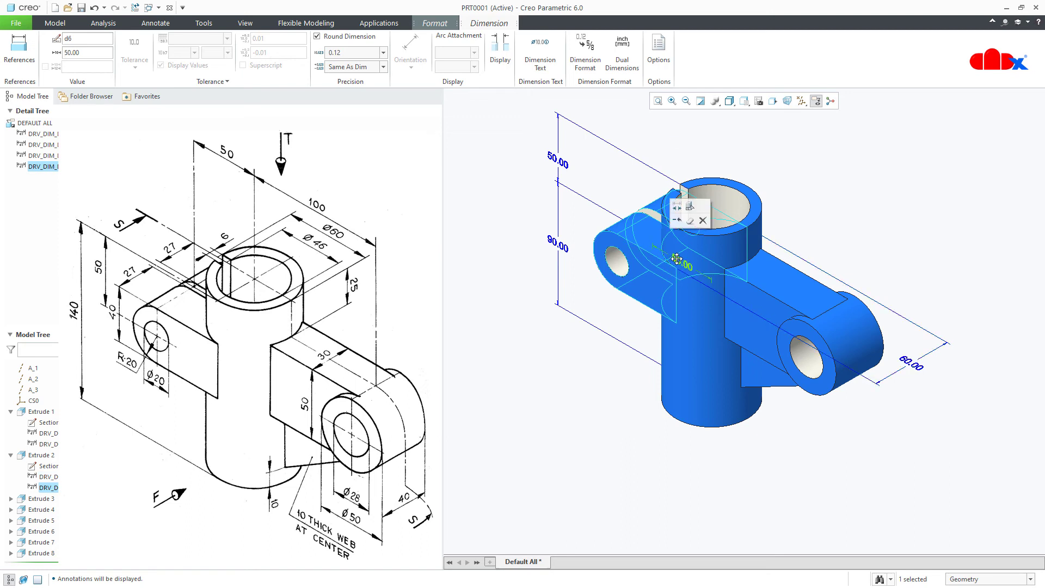
{"action": "left_click_drag", "start_coordinate": [670, 262], "coordinate": [680, 142]}
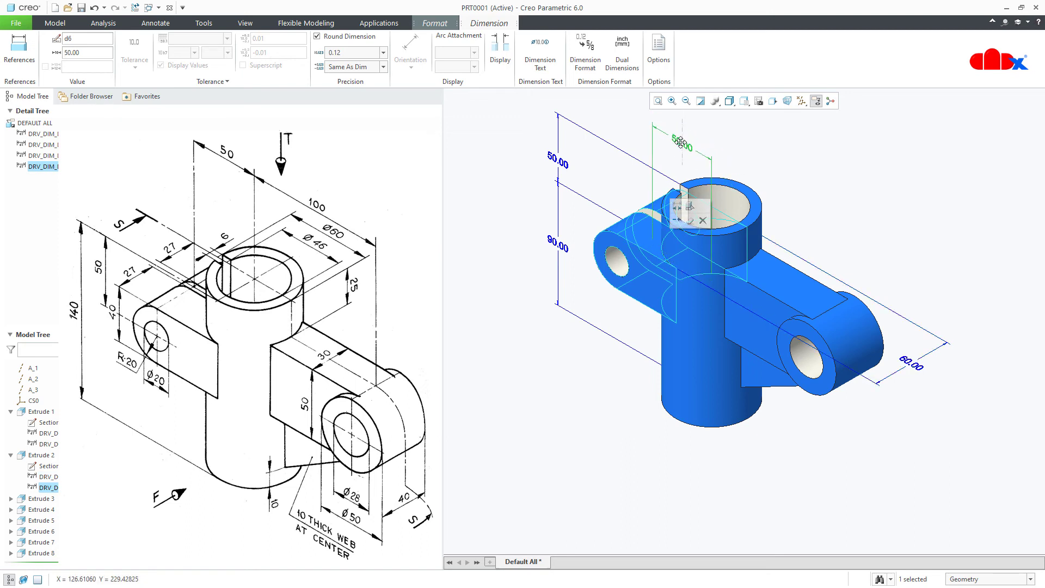
{"action": "left_click", "coordinate": [801, 168]}
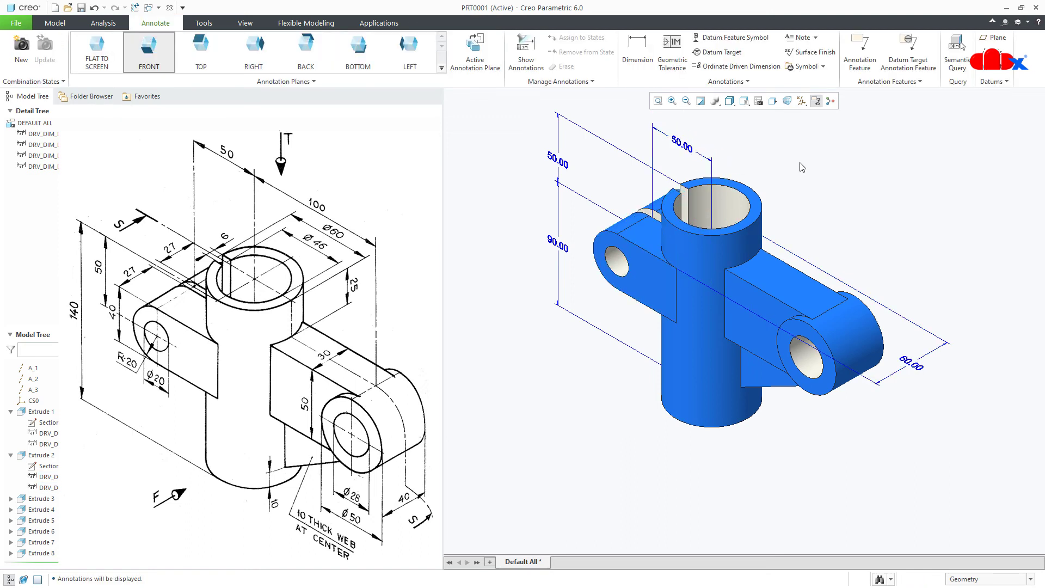
Dimension the distance from the central cylinder's axis to the longer arm's hole axis on the FRONT annotation plane, placing it above that arm.
{"action": "left_click", "coordinate": [637, 51]}
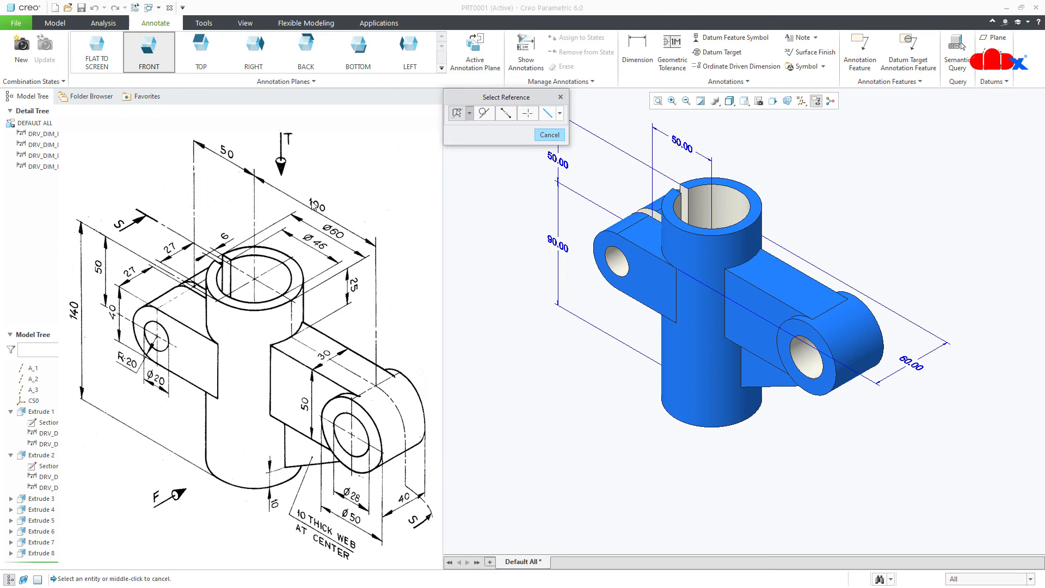
{"action": "left_click", "coordinate": [166, 56]}
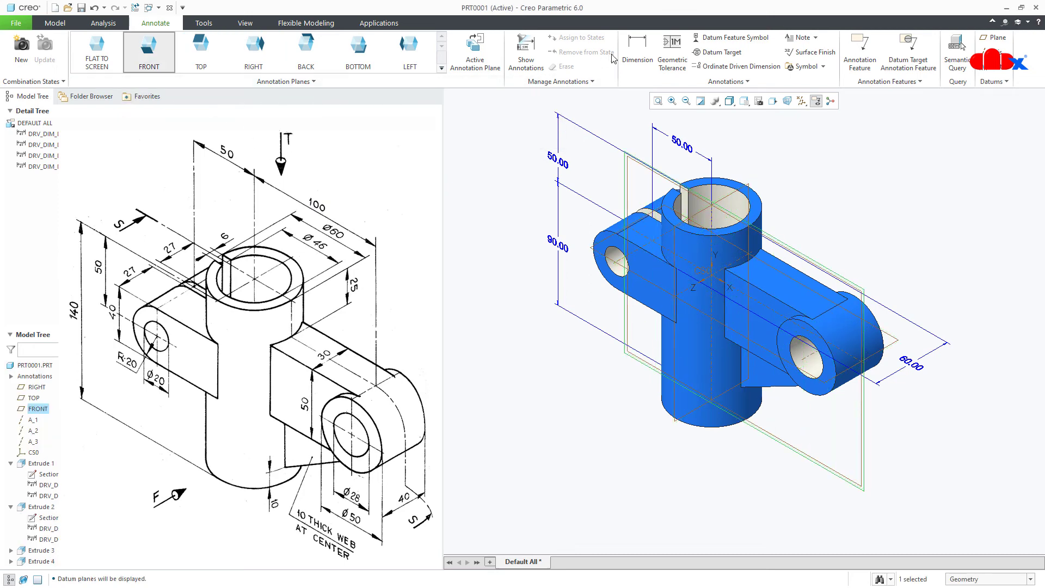
{"action": "left_click", "coordinate": [631, 54]}
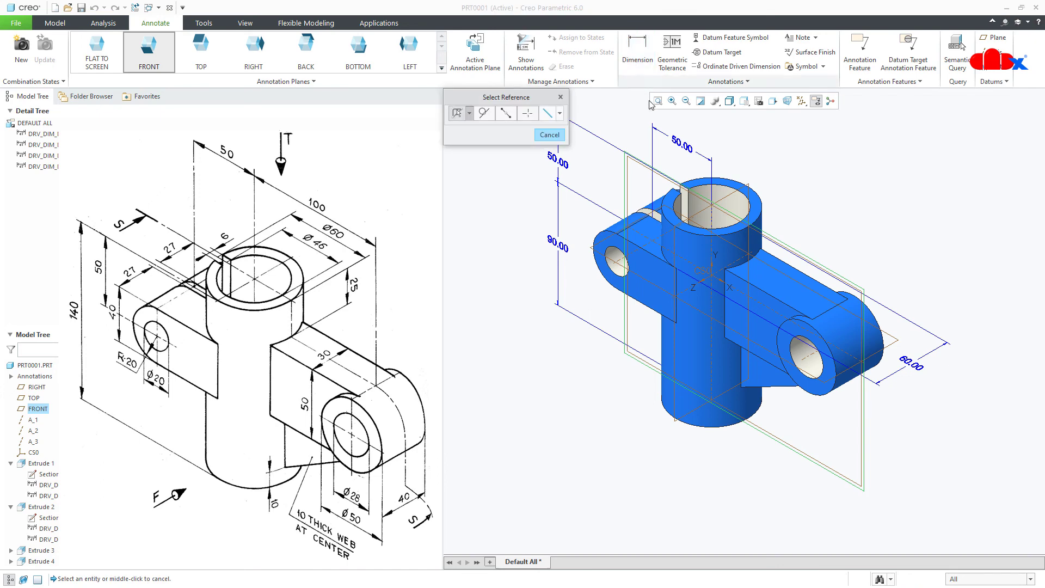
{"action": "left_click", "coordinate": [710, 226]}
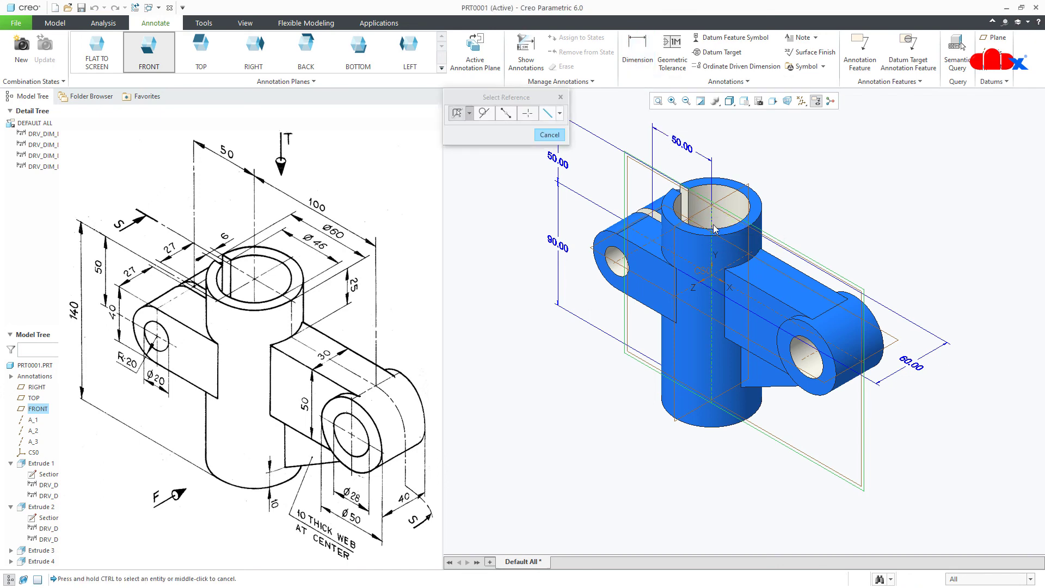
{"action": "scroll", "coordinate": [812, 361], "scroll_direction": "down", "scroll_amount": 5}
{"action": "left_click", "coordinate": [814, 361]}
{"action": "scroll", "coordinate": [812, 354], "scroll_direction": "up", "scroll_amount": 3}
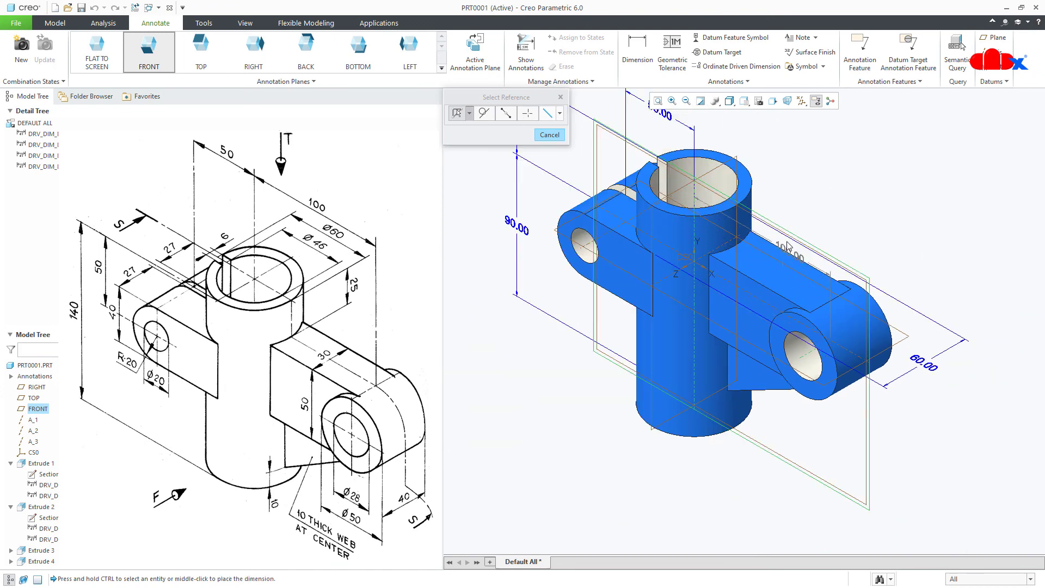
{"action": "scroll", "coordinate": [778, 209], "scroll_direction": "up", "scroll_amount": 2}
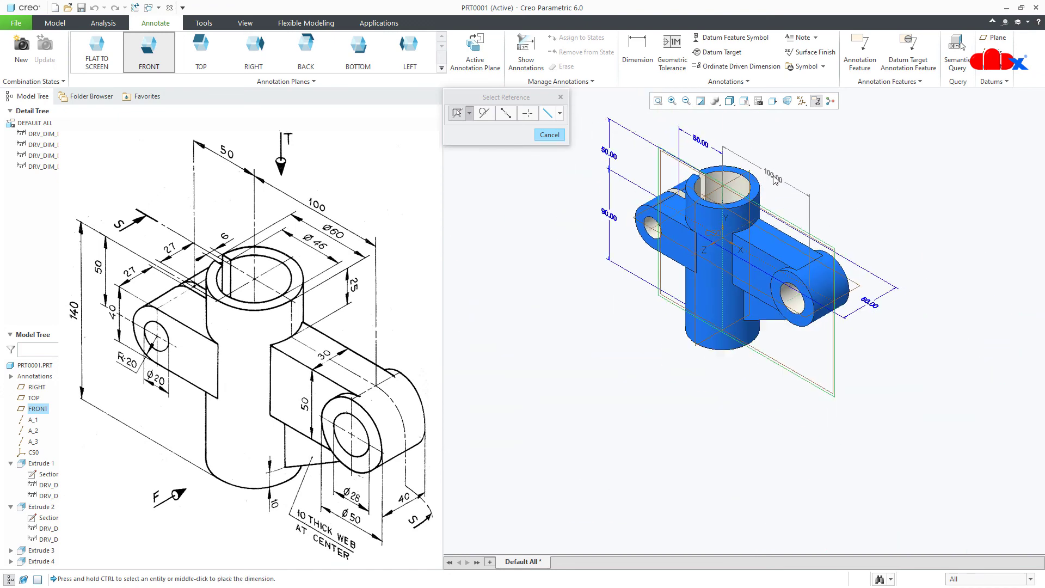
{"action": "middle_click", "coordinate": [775, 179]}
{"action": "scroll", "coordinate": [777, 162], "scroll_direction": "down", "scroll_amount": 2}
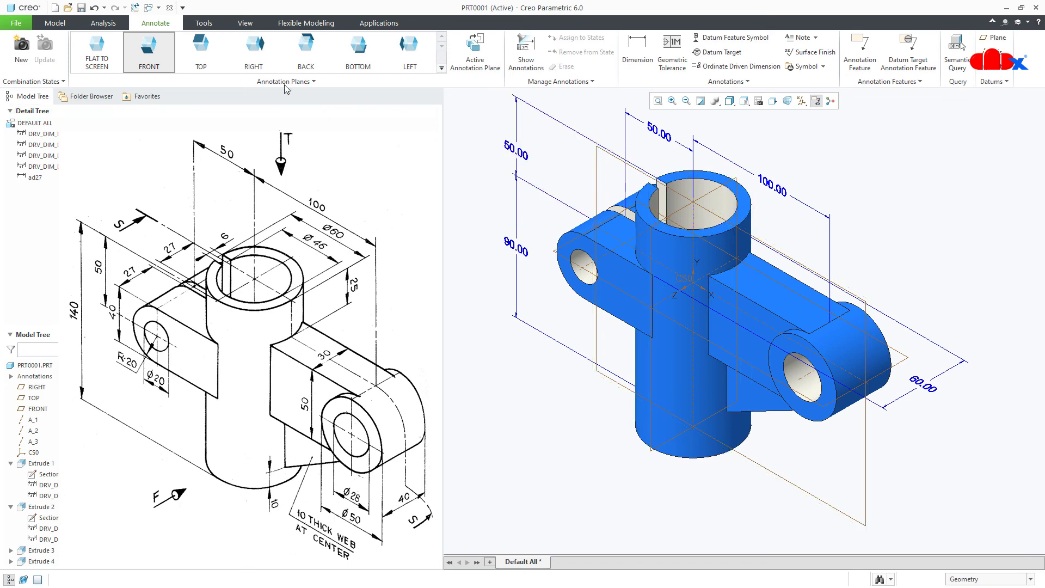
Add a diameter dimension to the central cylinder's outer top edge on the TOP annotation plane, placing it beside the cylinder above the longer arm.
{"action": "left_click", "coordinate": [200, 52]}
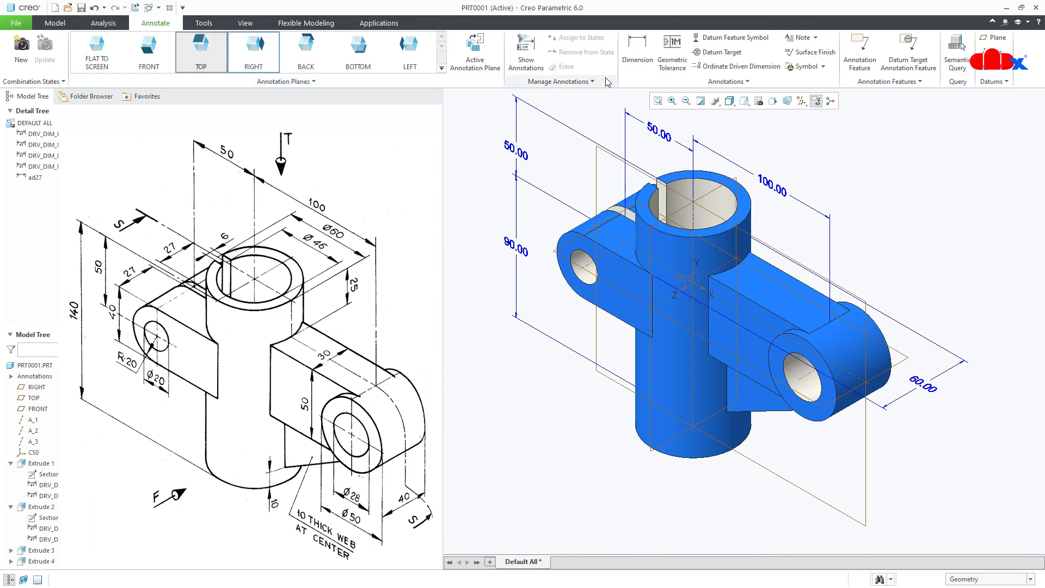
{"action": "left_click", "coordinate": [637, 52]}
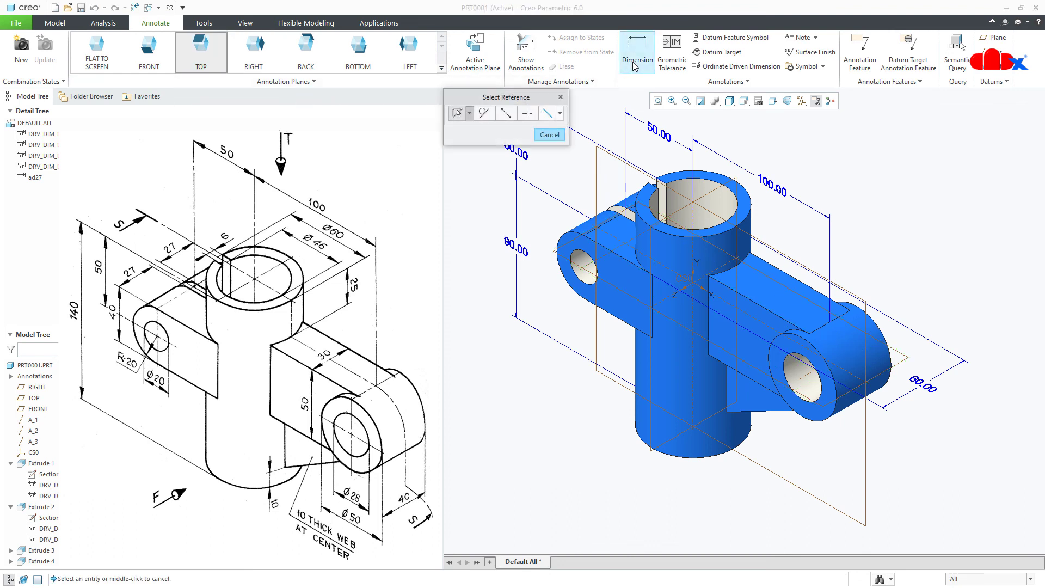
{"action": "left_click", "coordinate": [755, 208]}
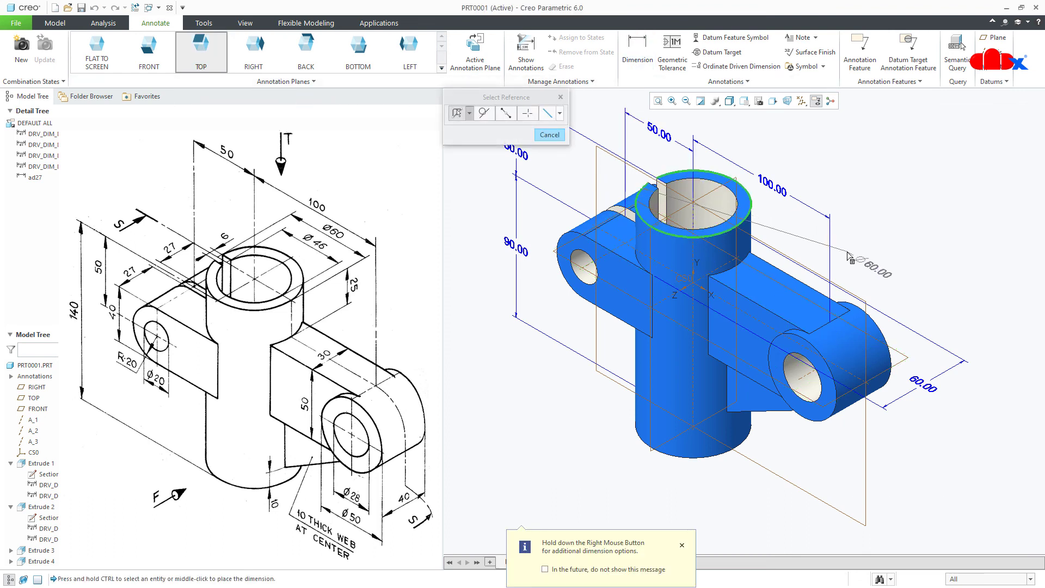
{"action": "middle_click", "coordinate": [851, 256]}
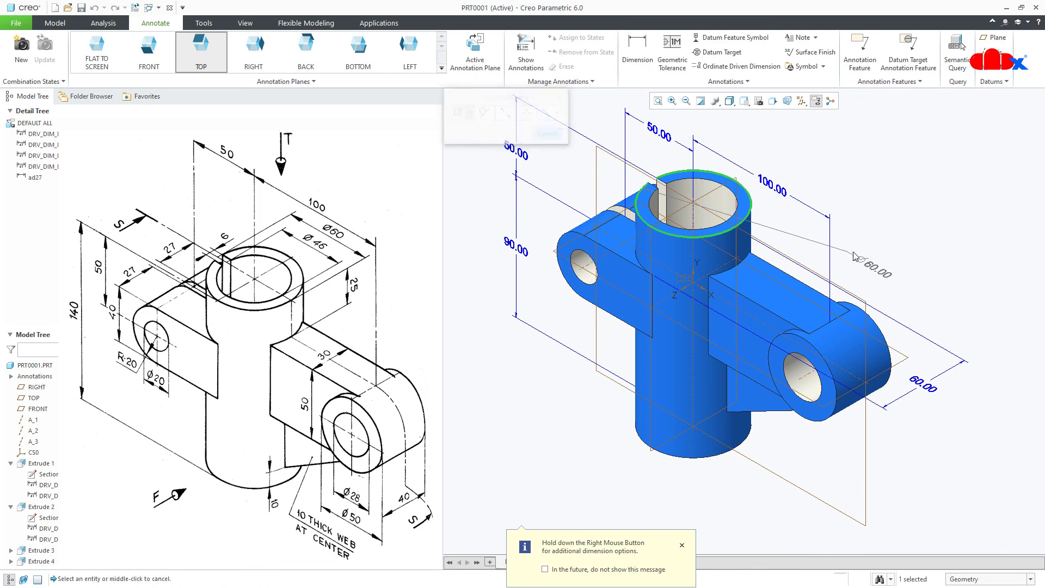
{"action": "middle_click", "coordinate": [904, 240]}
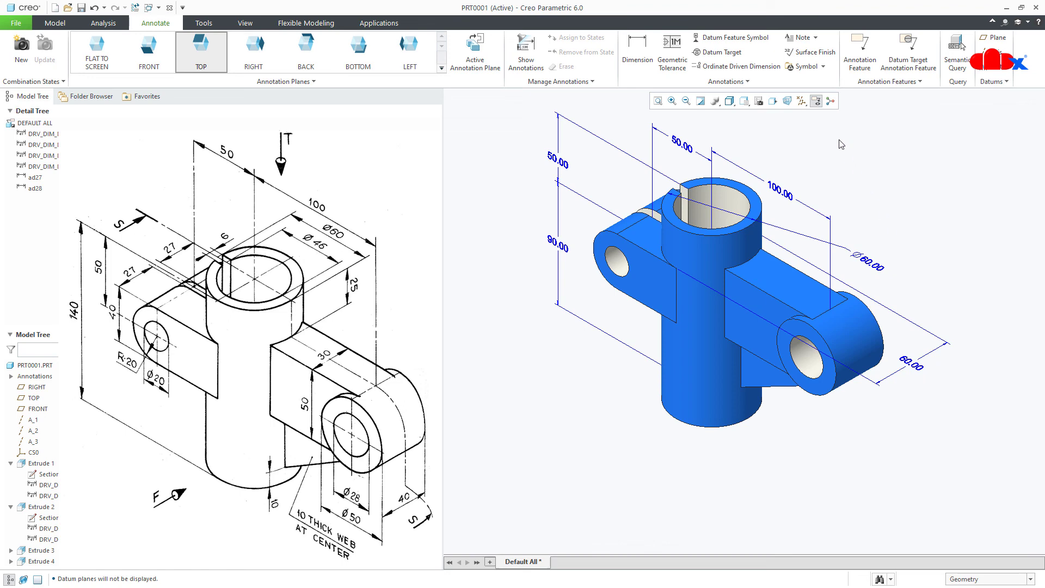
Hide all annotations on the bracket and return to the part modeling commands.
{"action": "left_click", "coordinate": [815, 100]}
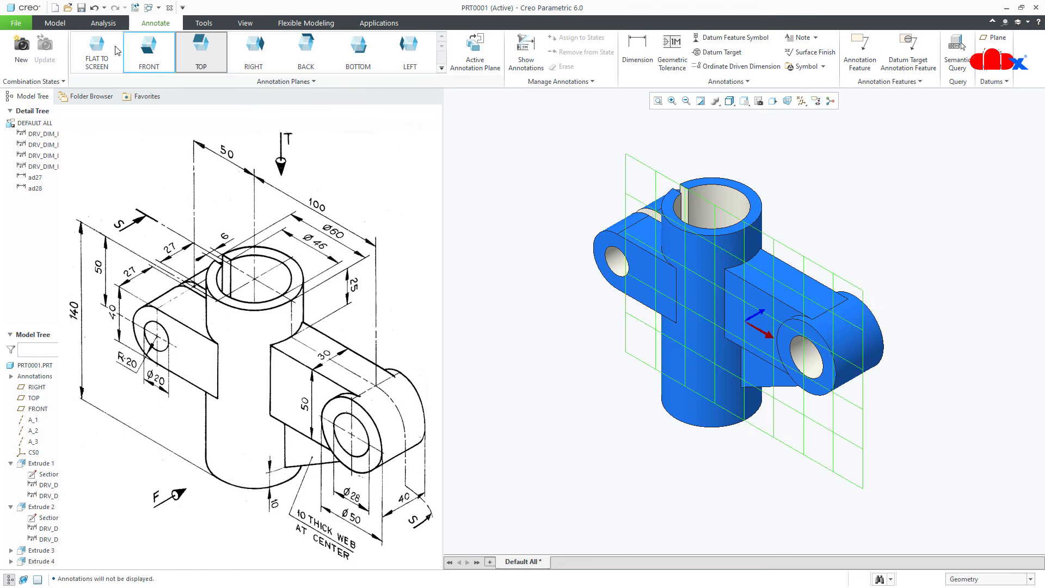
{"action": "left_click", "coordinate": [60, 24]}
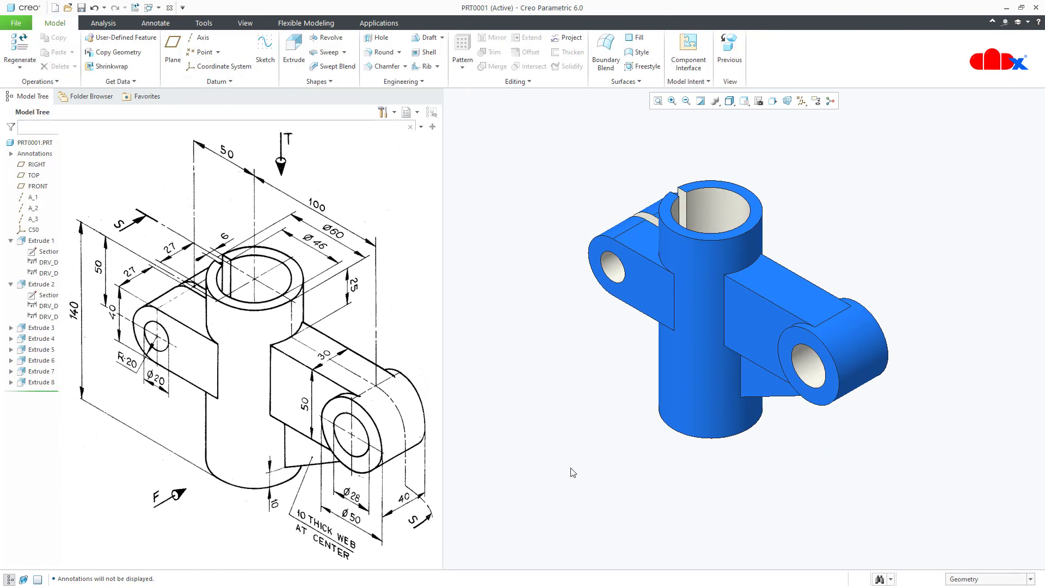